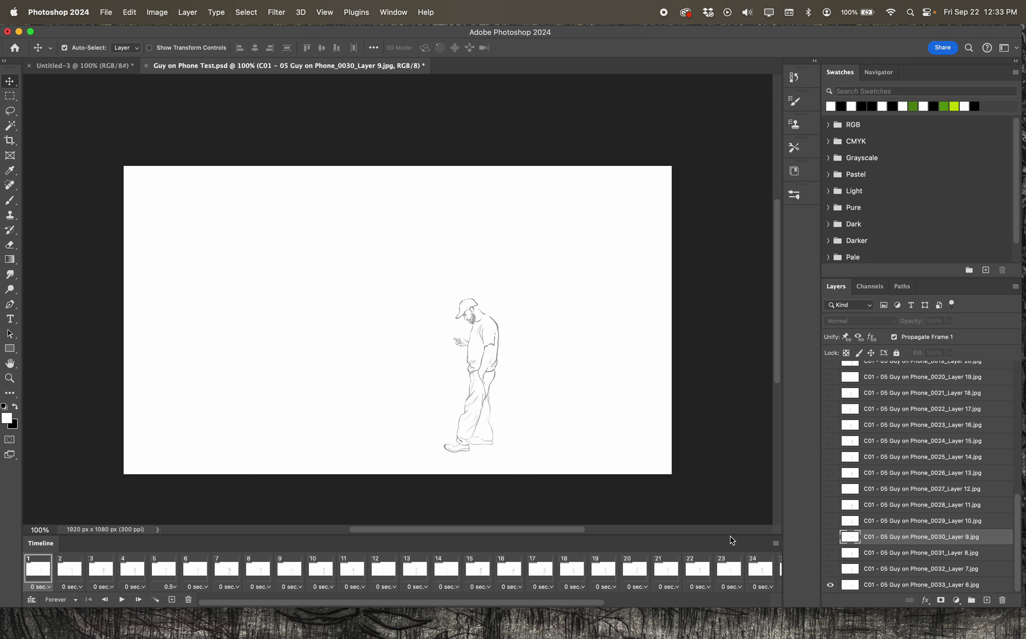
Toggle the visibility of the bottom layer, C01 - 05 Guy on Phone_0033_Layer 6.jpg, off and back on in frame 1, and select that layer.
left_click(830, 583)
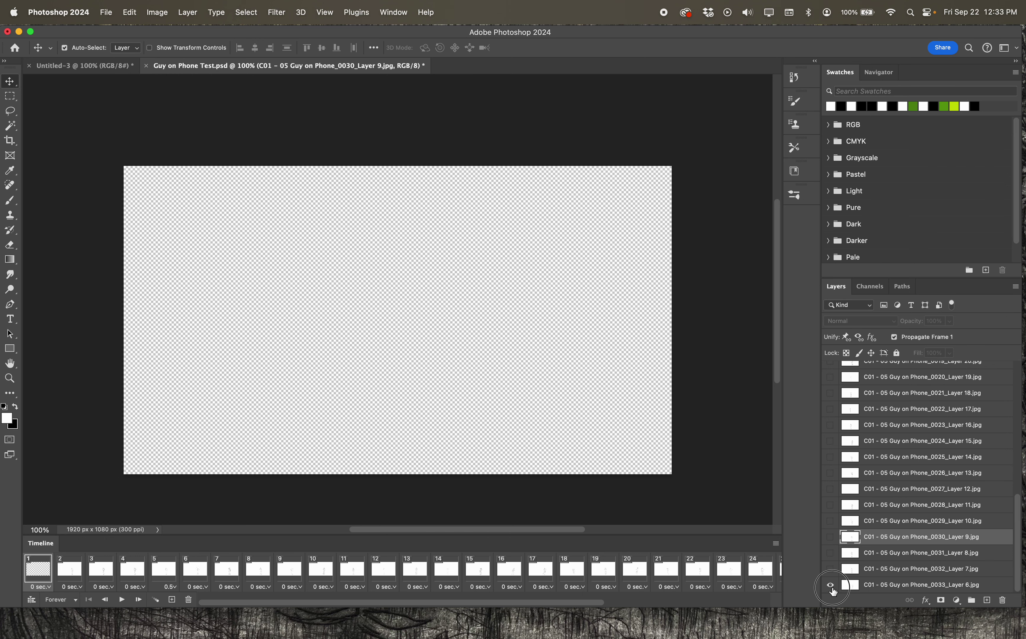
left_click(829, 585)
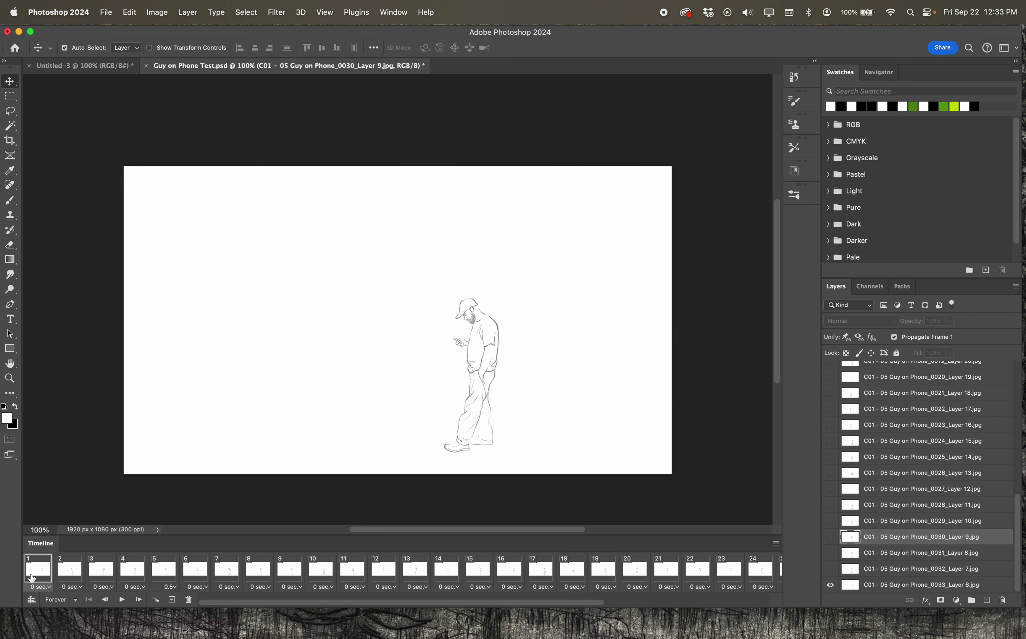
left_click(903, 589)
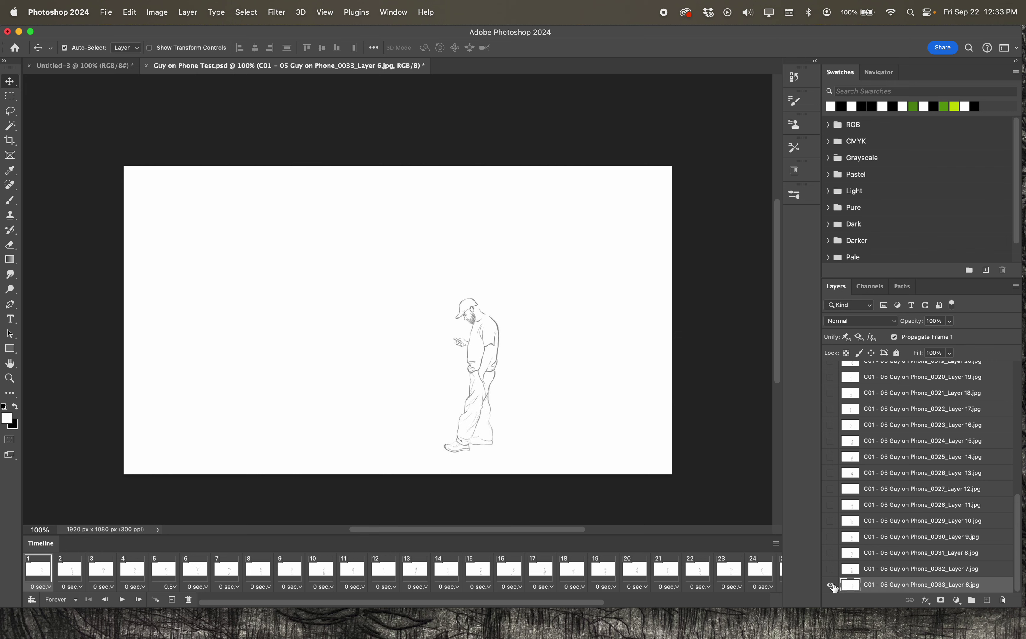
Hide the bottom layer, C01 - 05 Guy on Phone_0033_Layer 6.jpg, in timeline frames 2, 3, 4 and 5.
left_click(70, 571)
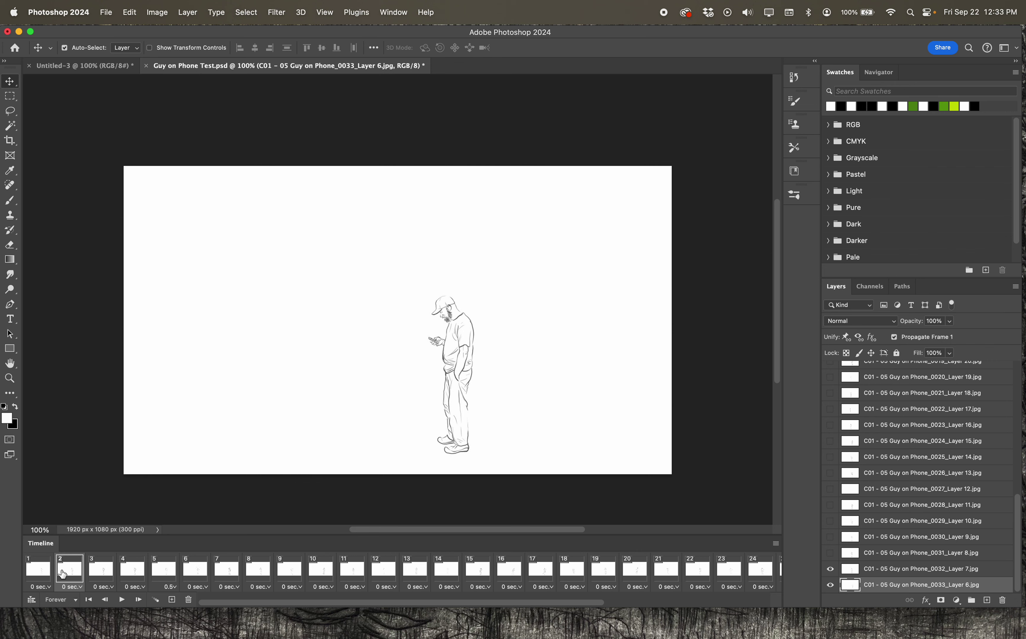
left_click(45, 572)
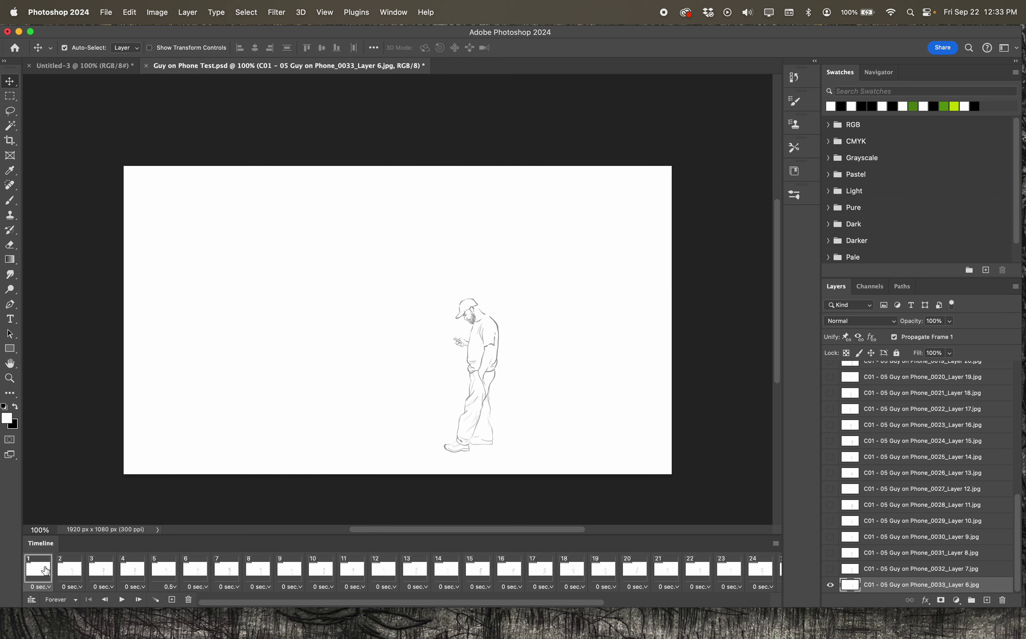
left_click(74, 571)
left_click(831, 585)
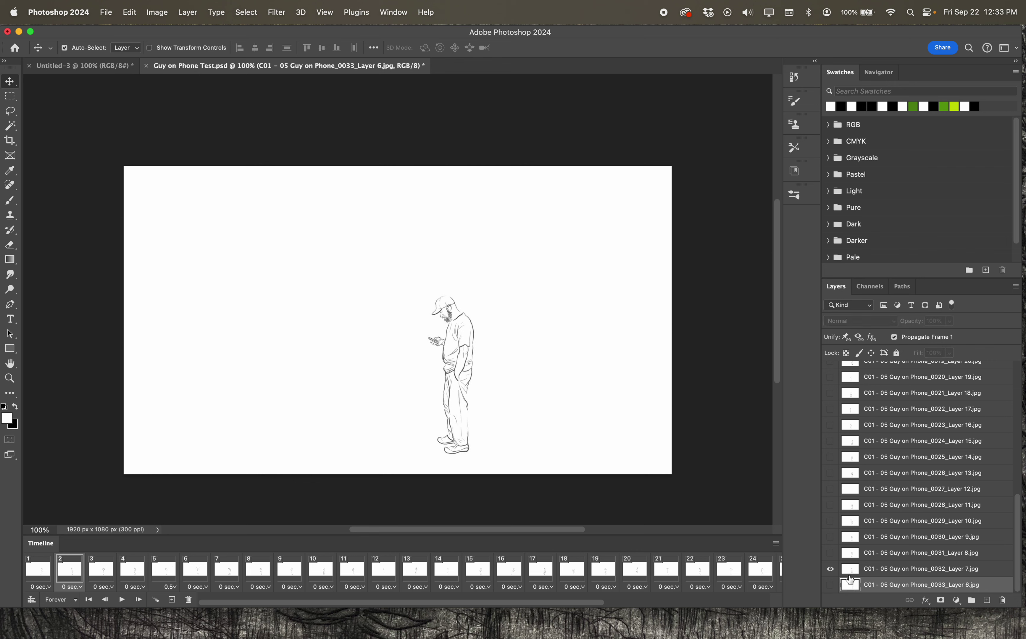
left_click(106, 574)
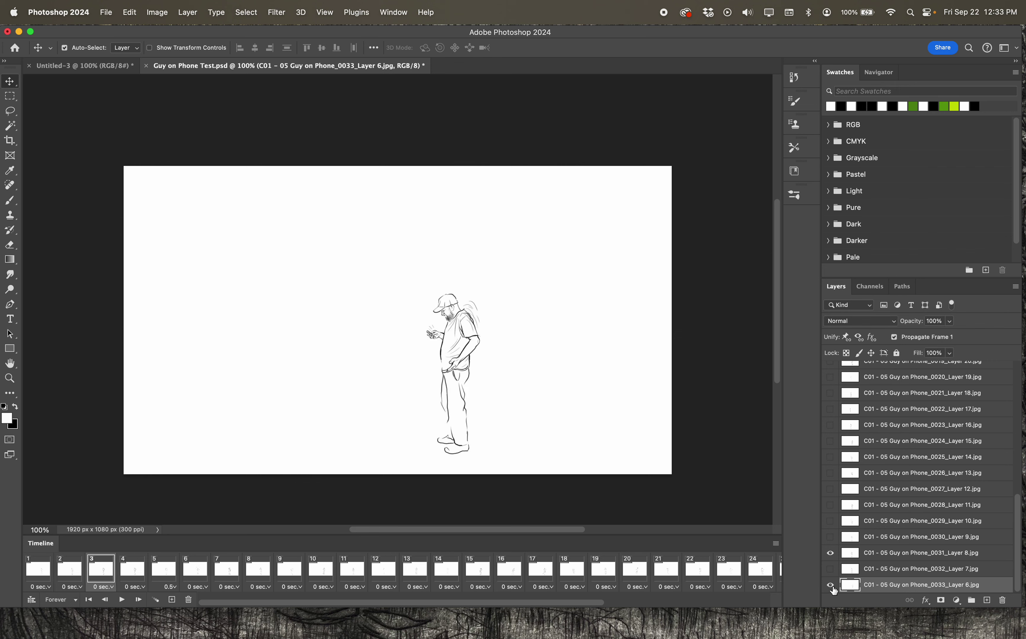
left_click(128, 579)
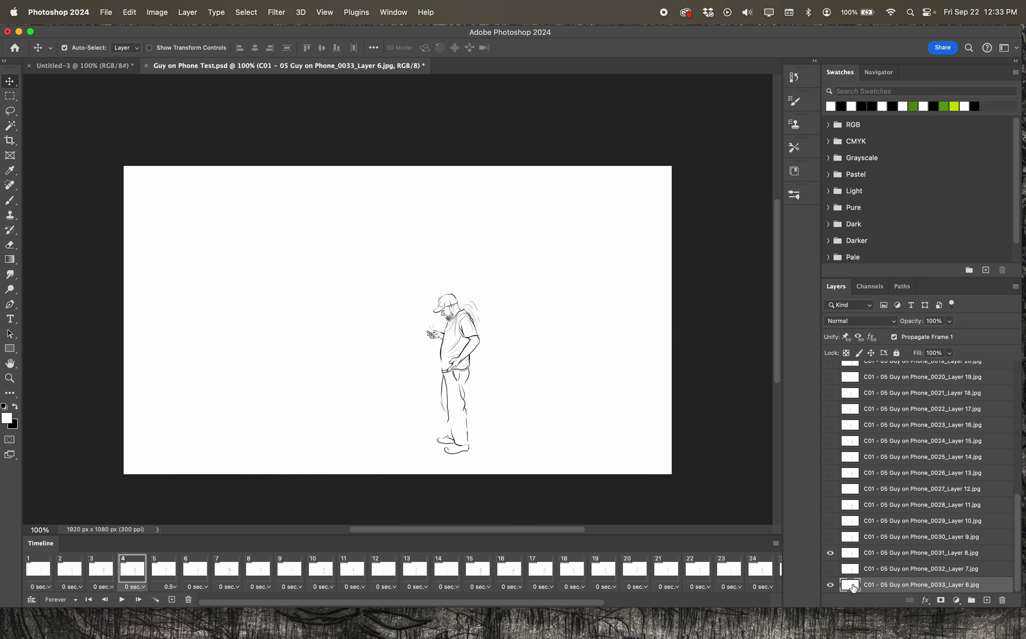
left_click(830, 585)
left_click(164, 573)
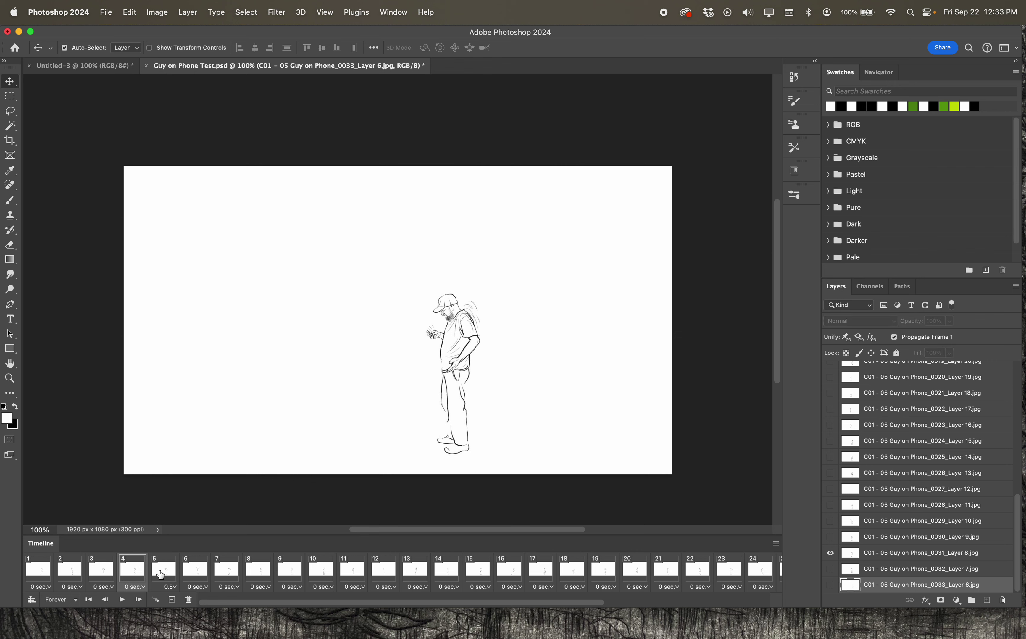
left_click(830, 586)
scroll(885, 562, "up", 2)
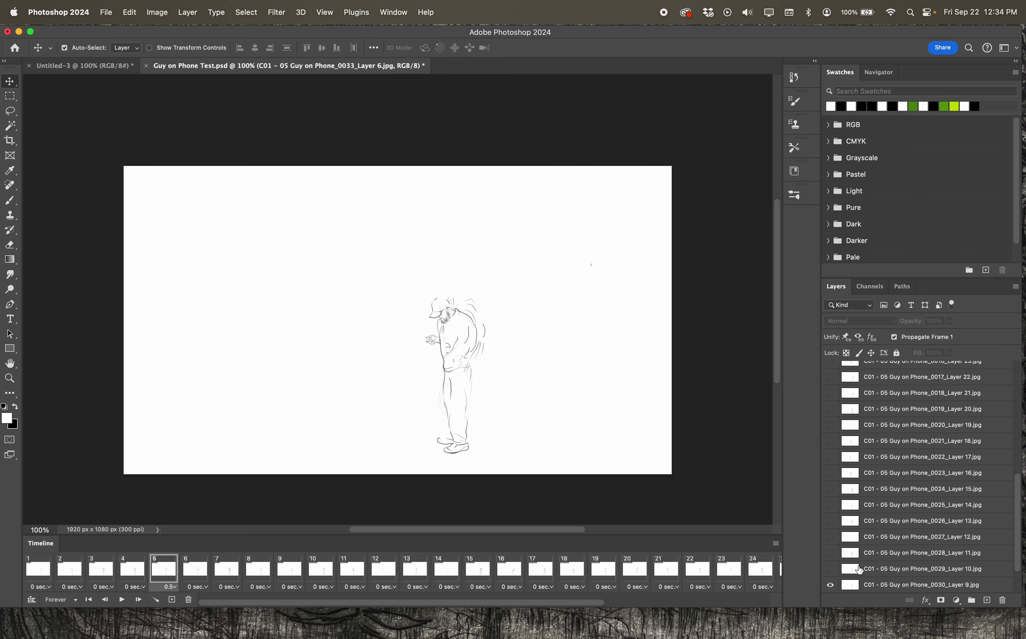
scroll(859, 571, "down", 3)
Hide the C01 - 05 Guy on Phone_0033_Layer 6.jpg layer in timeline frames 6, 7, 8 and 9.
left_click(189, 571)
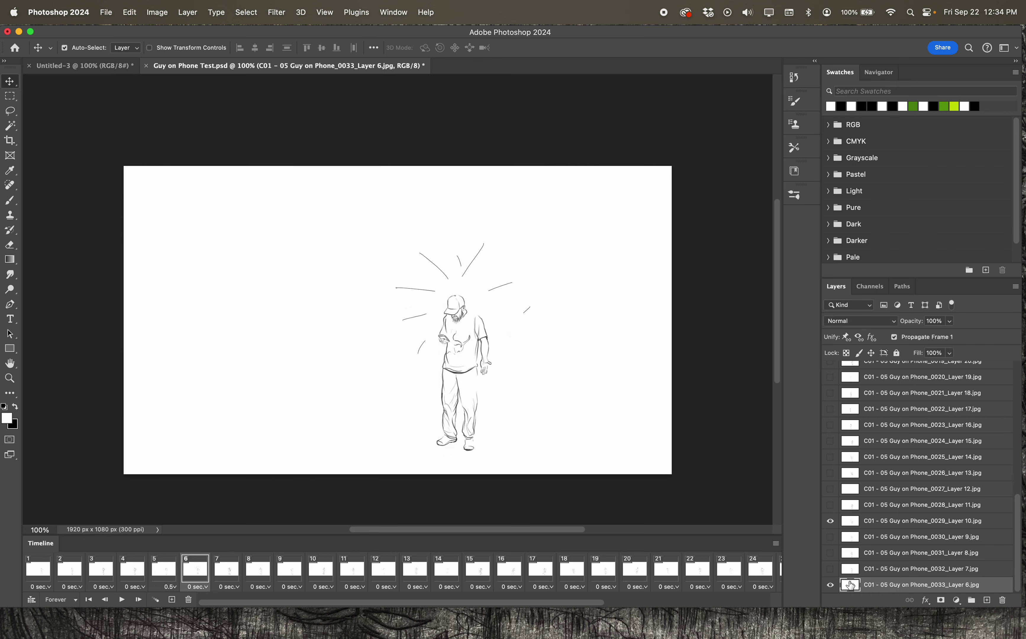
left_click(830, 586)
left_click(229, 571)
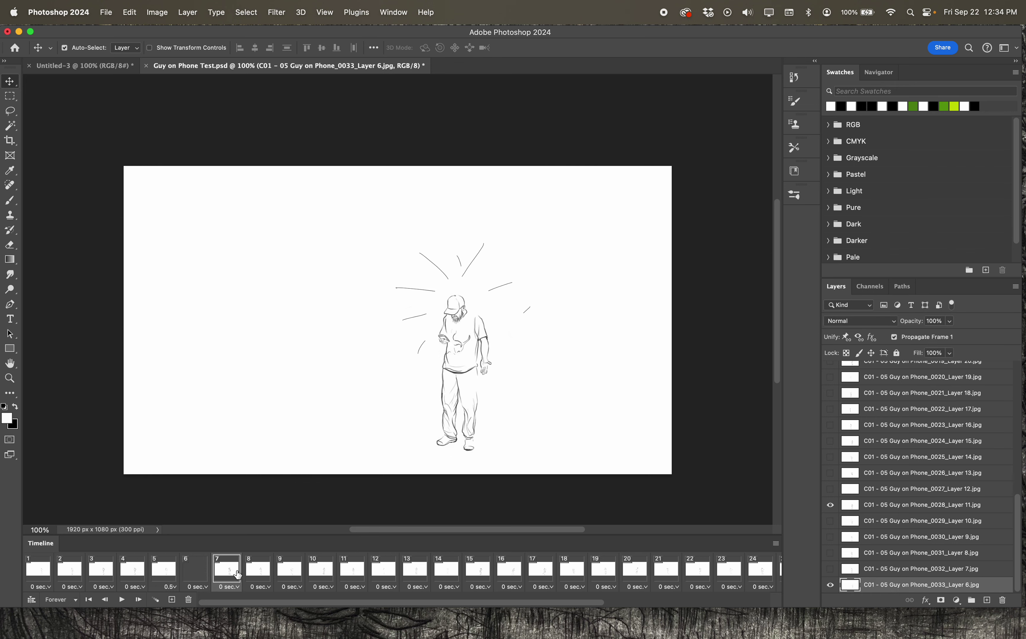
left_click(830, 586)
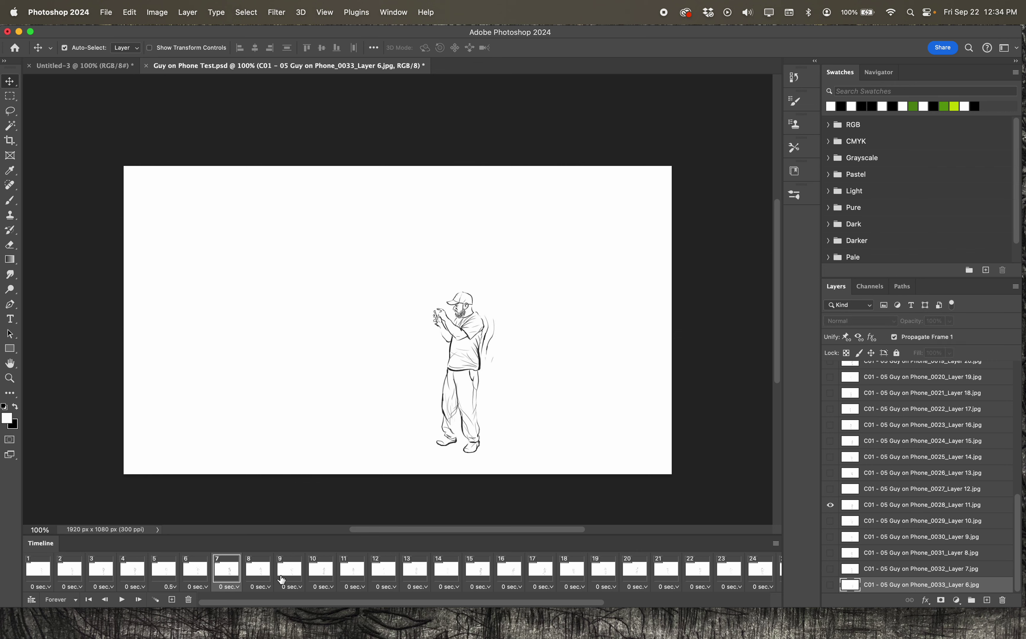
left_click(264, 579)
left_click(833, 587)
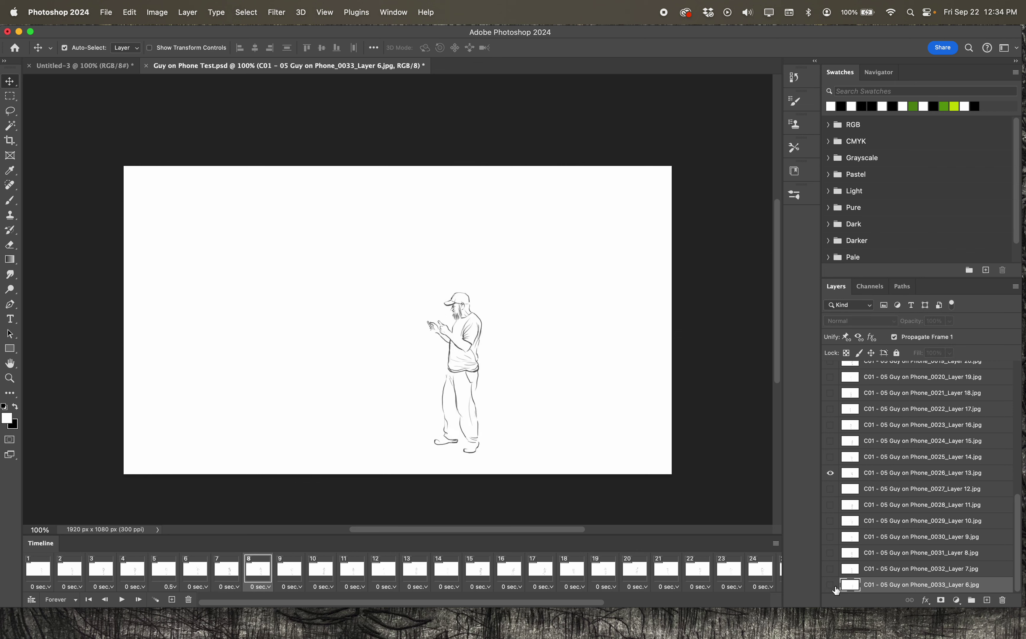
left_click(290, 571)
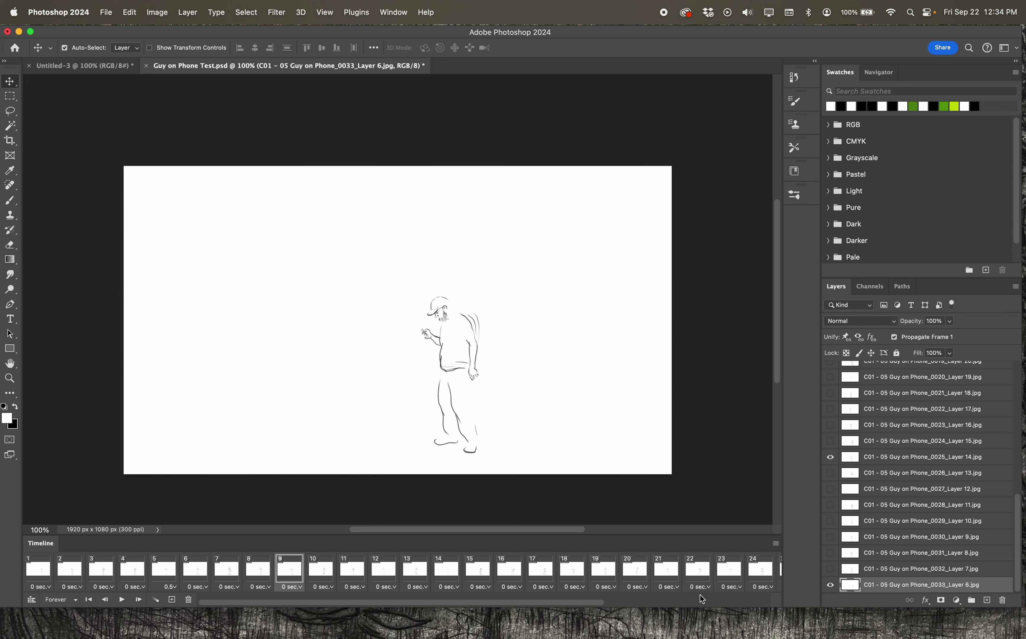
left_click(832, 587)
Return to frame 1 and activate the Brush tool with its size reduced to 10.
left_click(42, 574)
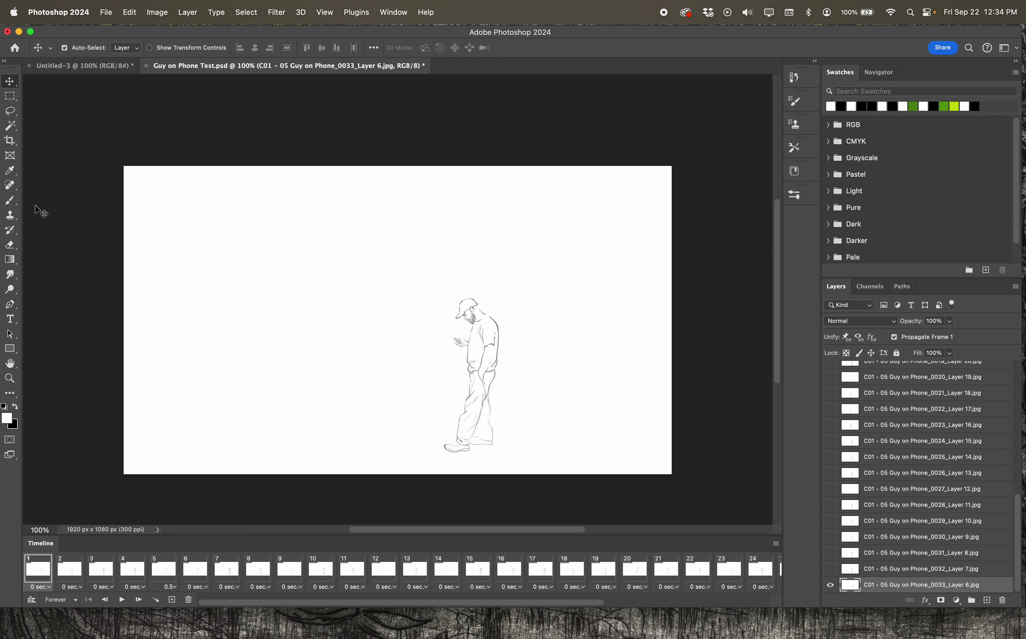
left_click(12, 204)
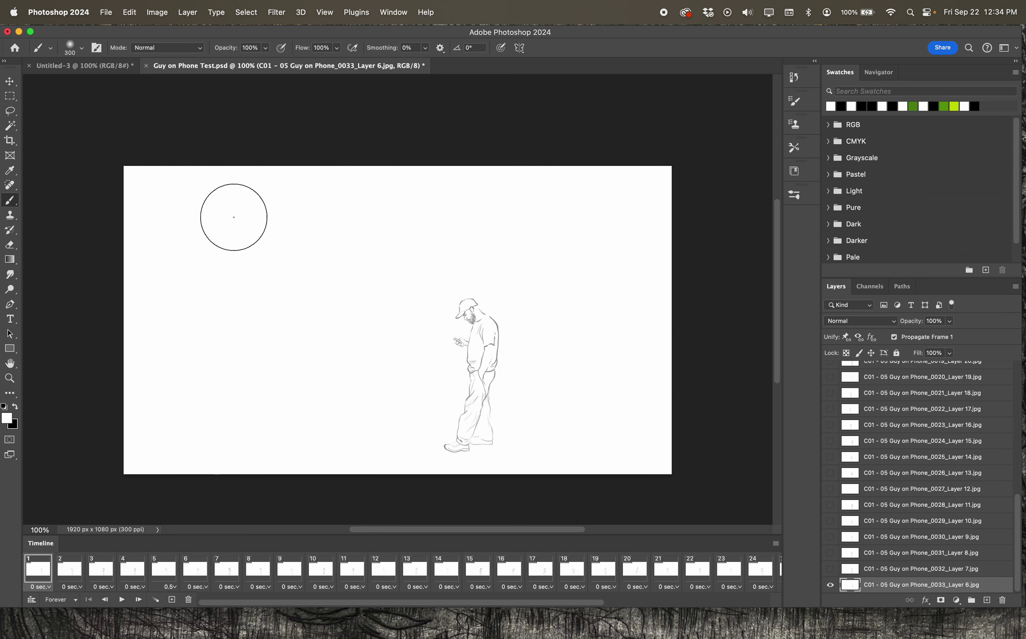
key("bracketleft")
key("bracketleft")
key("bracketleft")
key("bracketleft")
key("bracketleft")
key("bracketleft")
key("bracketleft")
key("bracketleft")
key("bracketleft")
key("bracketleft")
key("bracketleft")
Add empty layers above the 0033_Layer 6 layer in frame 1 and delete Layer 1, leaving only Layer 2 visible and selected above it.
left_click(986, 601)
scroll(947, 577, "down", 2)
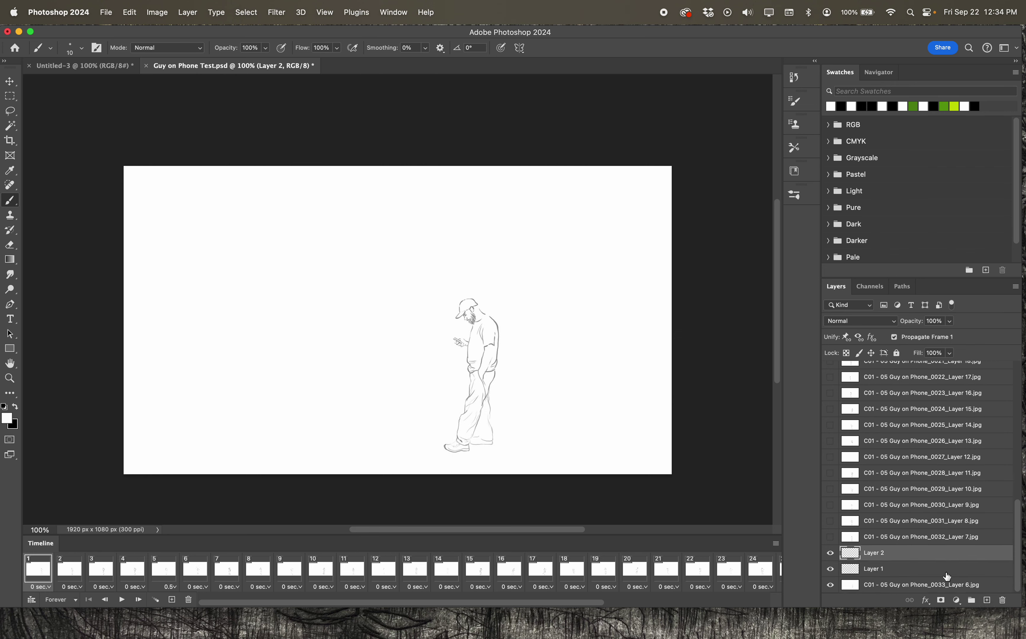
left_click_drag(900, 569, 1002, 600)
left_click(879, 573)
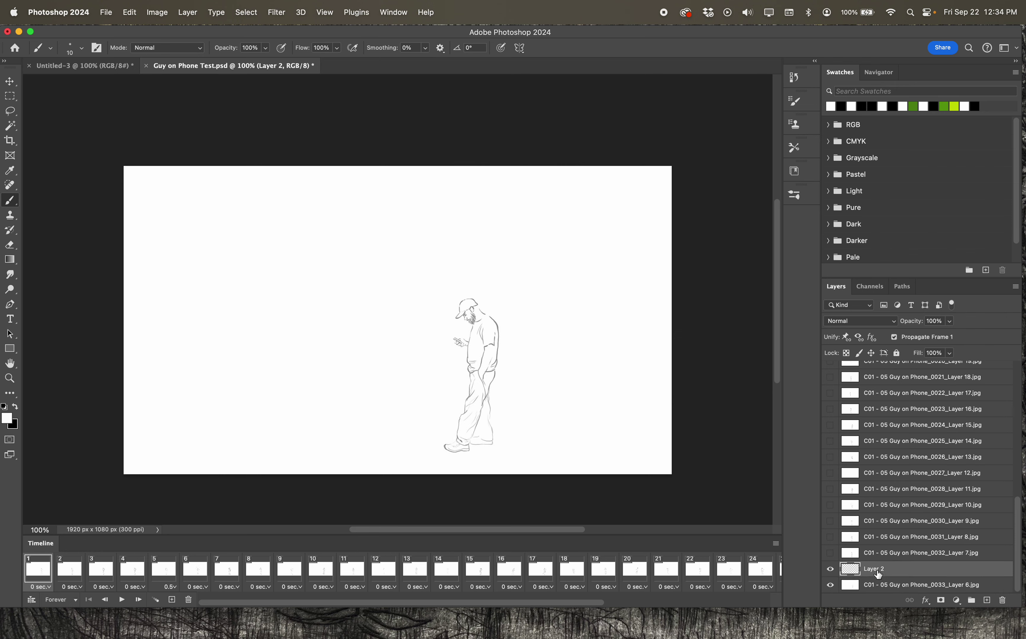
left_click(830, 570)
left_click(830, 570)
Swap the foreground colour to black and paint short strokes radiating around the man's head on Layer 2.
left_click(16, 410)
left_click_drag(441, 280, 401, 239)
left_click_drag(475, 267, 470, 222)
left_click_drag(506, 280, 519, 254)
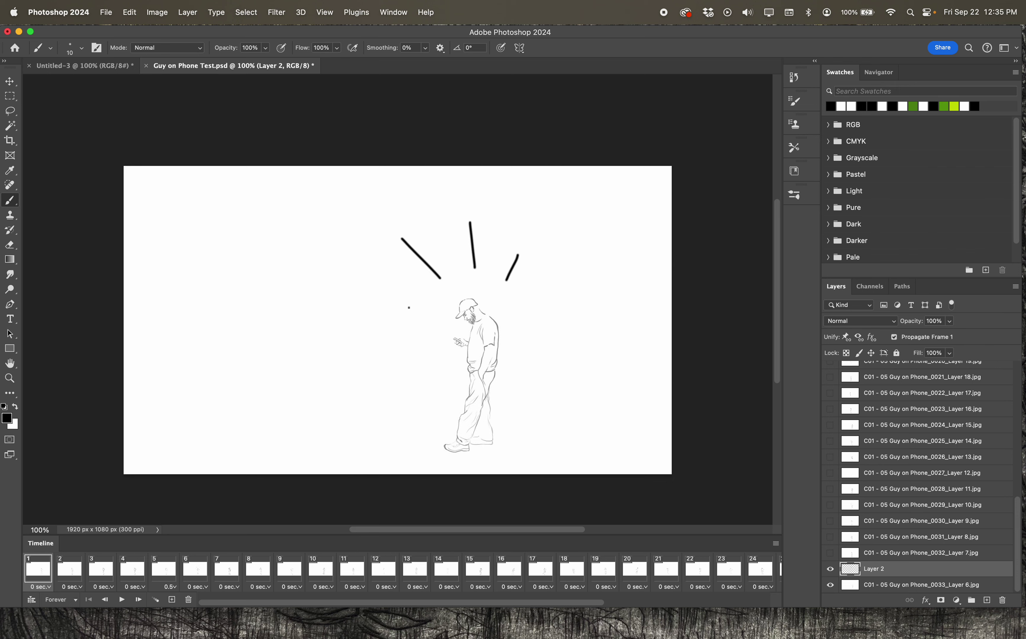
left_click_drag(425, 312, 390, 326)
Hide Layer 2, which holds the radiating strokes, in timeline frames 2 and 3.
left_click(72, 572)
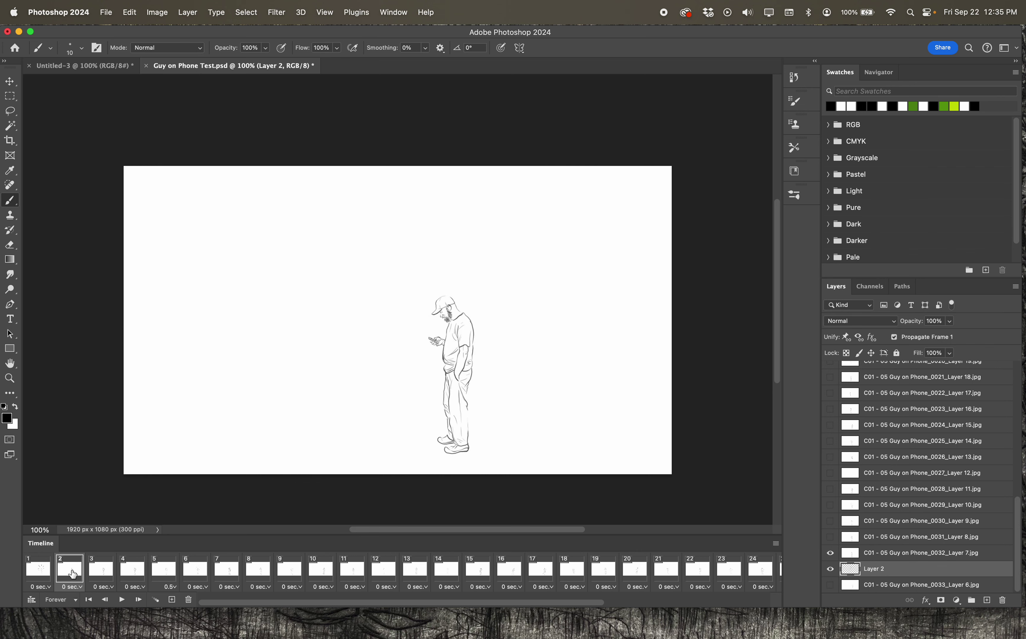
left_click(831, 570)
left_click(106, 576)
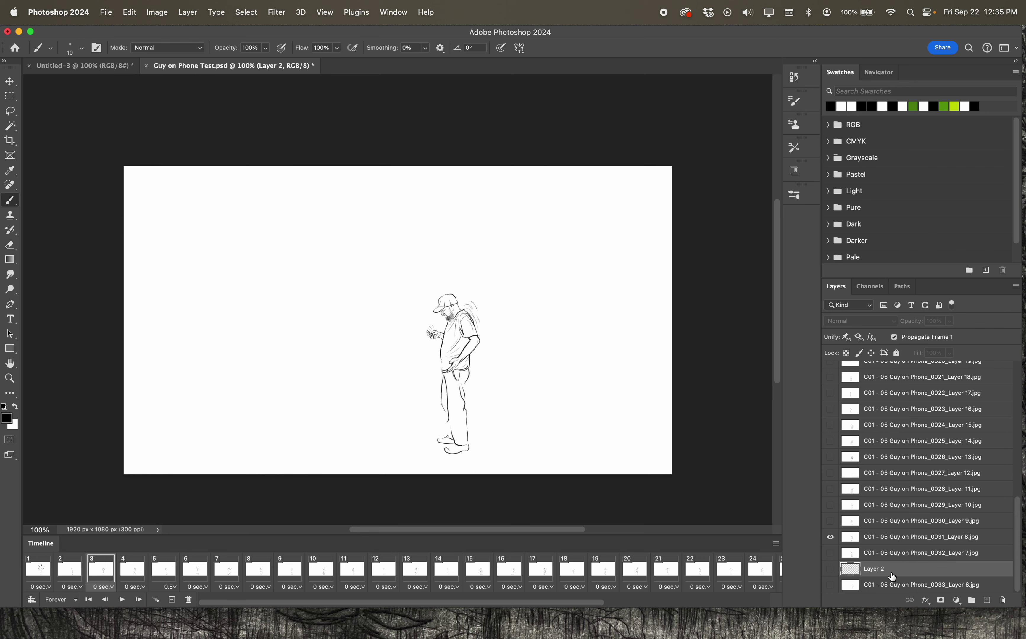
Compare frame 1 with frame 6, and toggle the 0029_Layer 10 layer off and on in frame 6 to check Layer 2 beneath it.
left_click(40, 573)
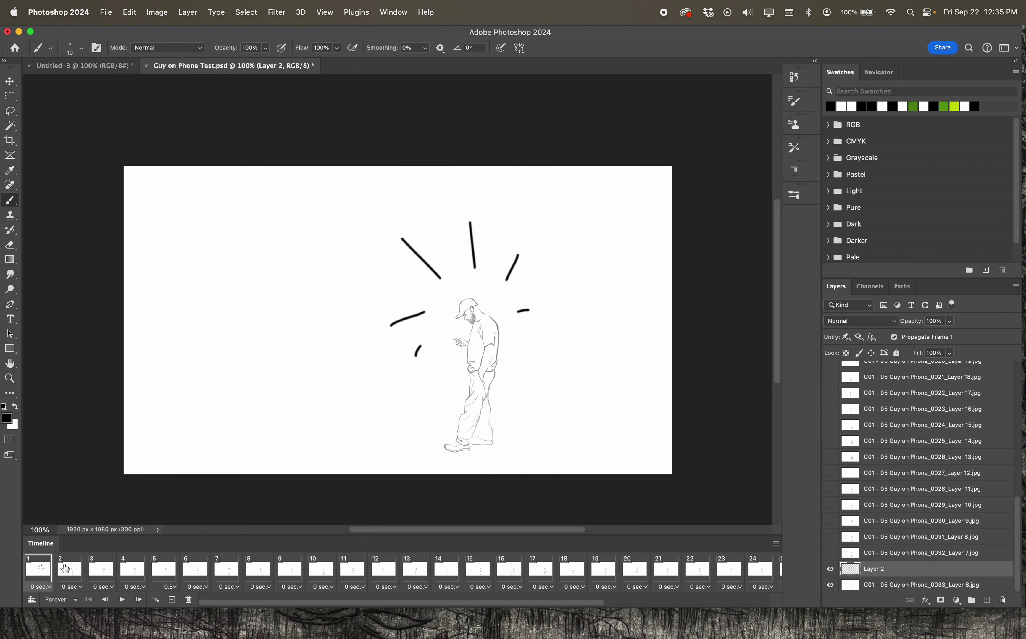
left_click(183, 571)
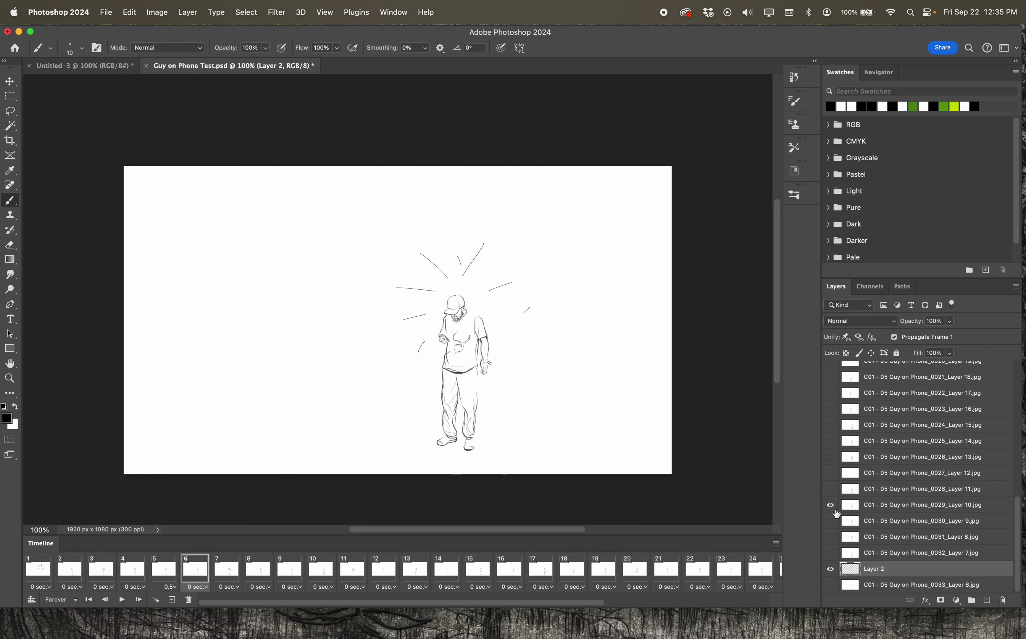
left_click(891, 510)
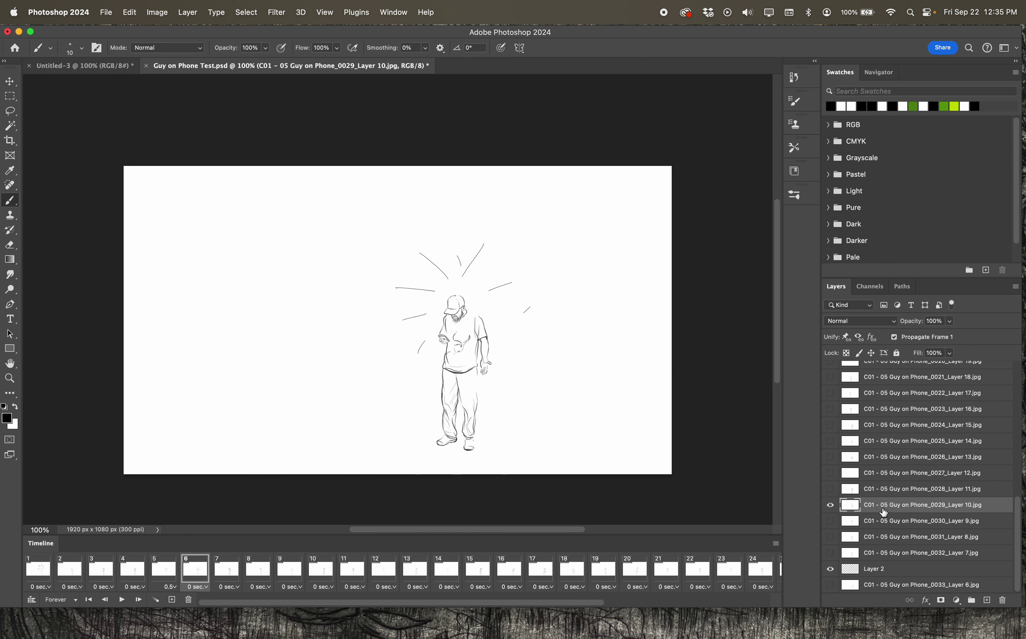
left_click(831, 506)
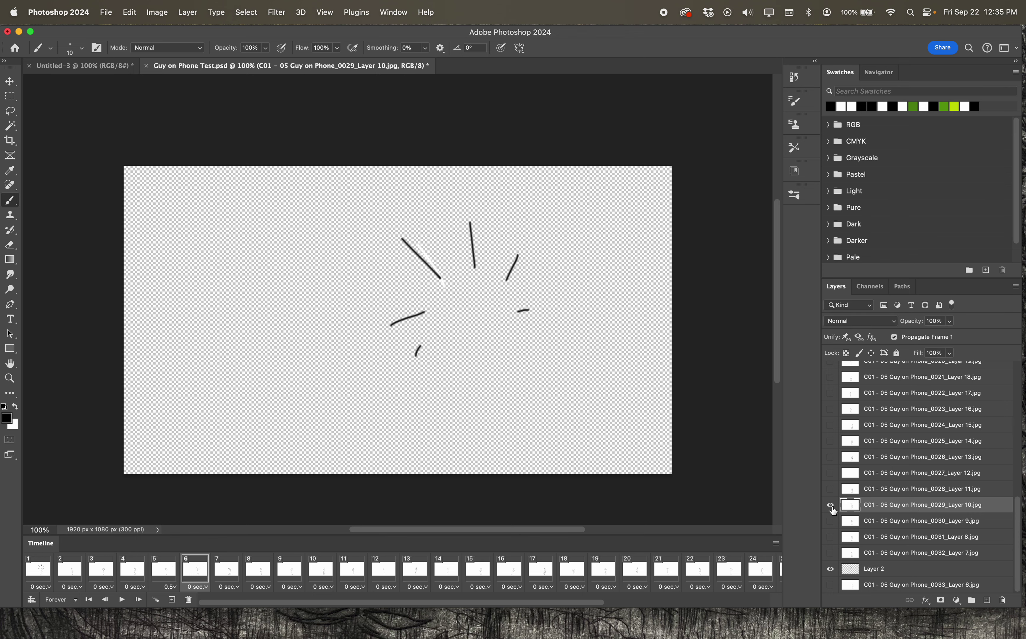
left_click(831, 506)
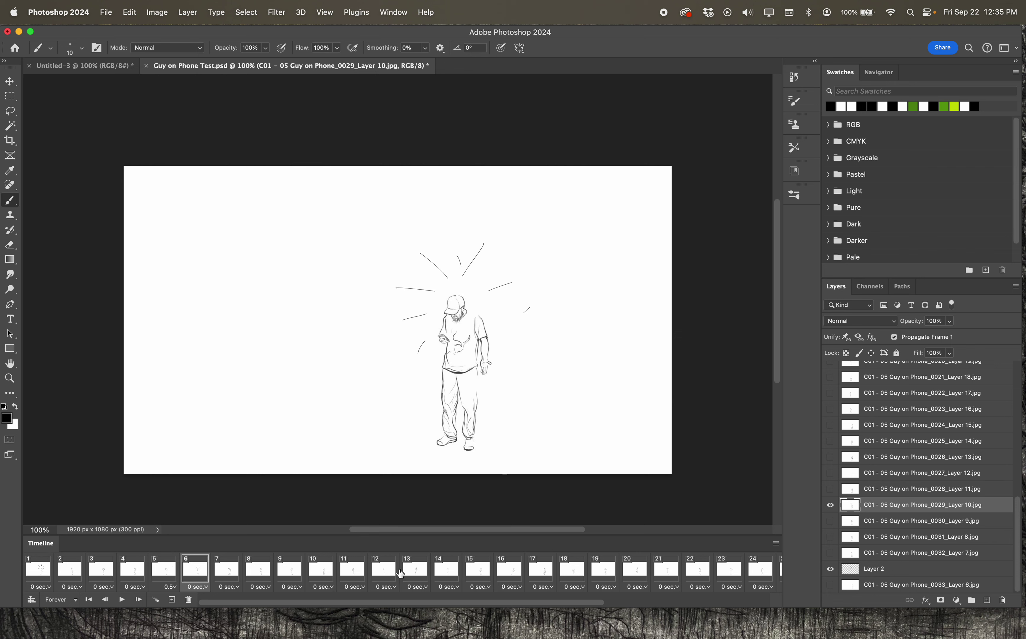
Review several frames across the animation and look along the timeline up to frame 34, with frame 1 selected again.
left_click(286, 577)
left_click(372, 577)
left_click(505, 586)
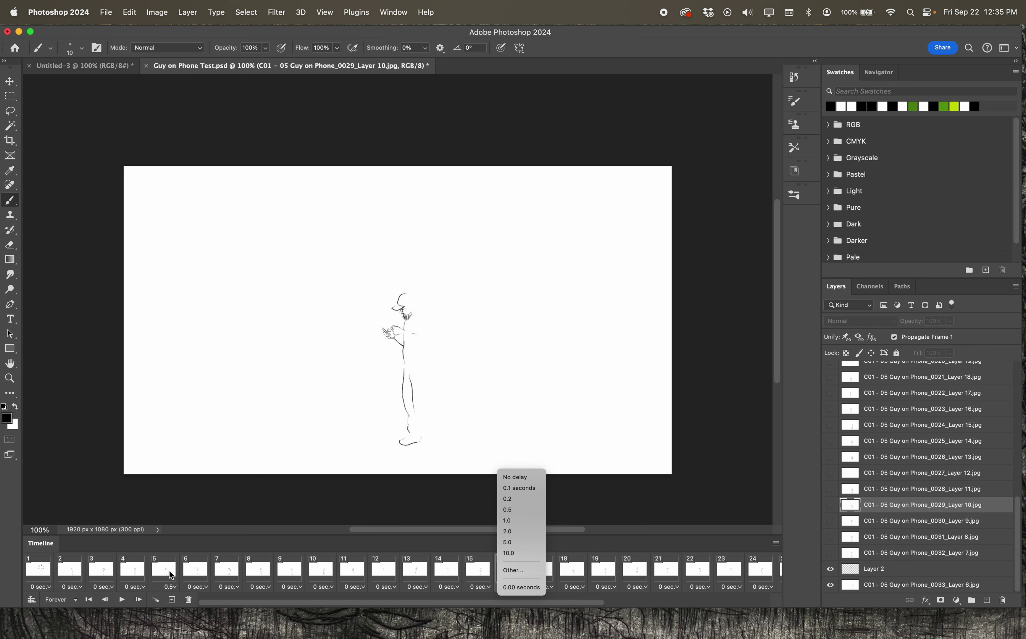
left_click(146, 570)
left_click(101, 575)
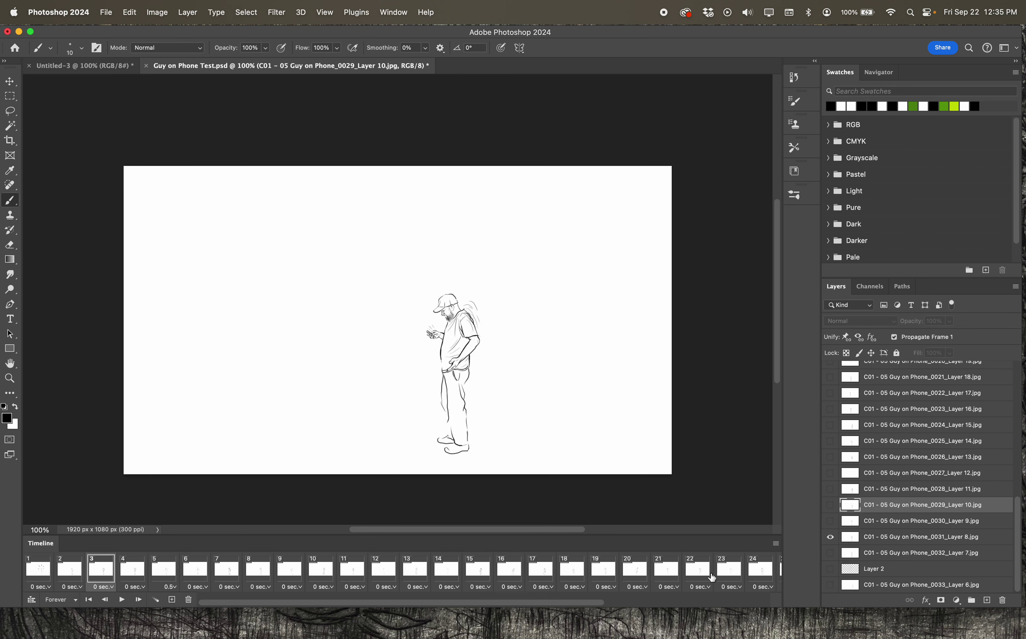
left_click(42, 574)
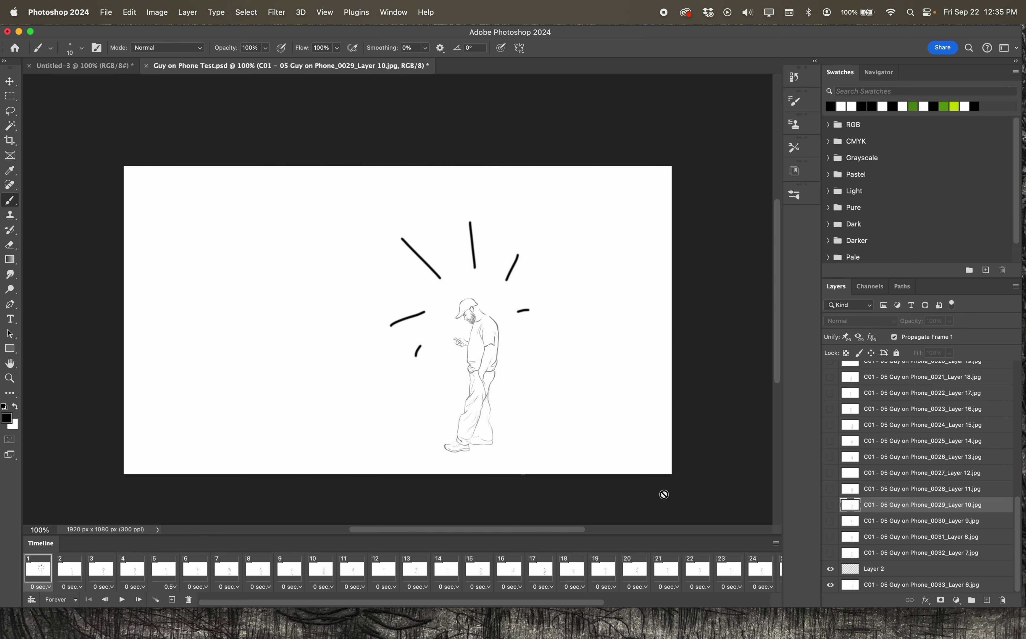
scroll(513, 583, "right", 10)
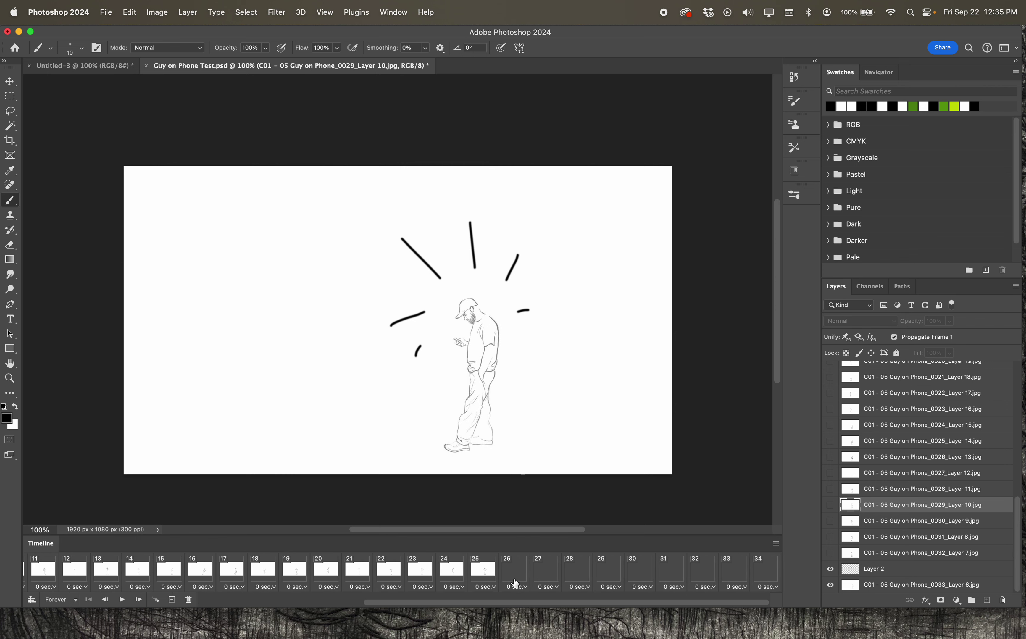
scroll(515, 584, "left", 10)
scroll(114, 579, "right", 10)
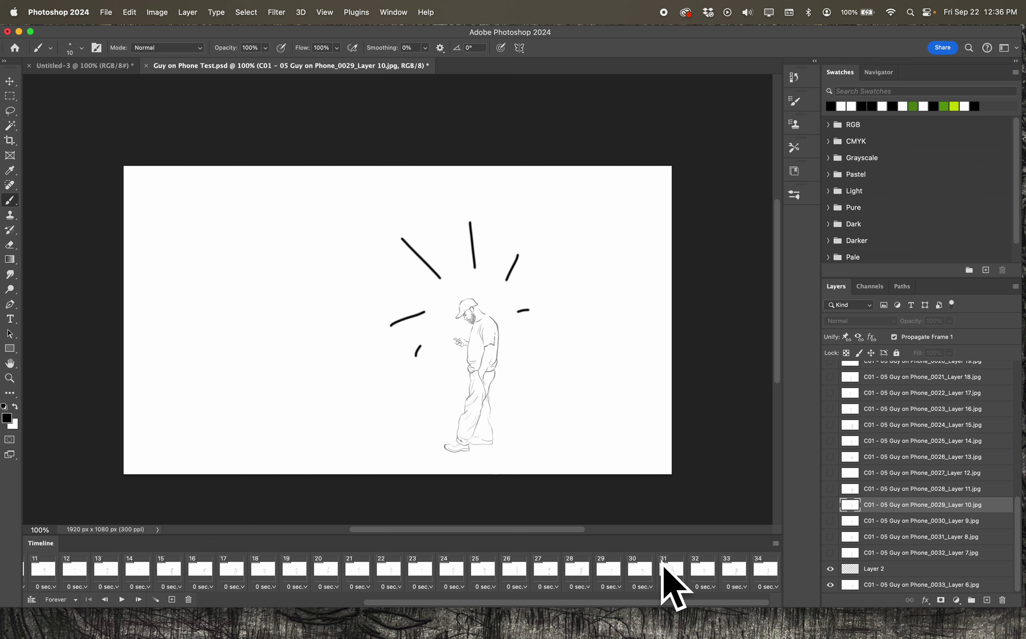
scroll(663, 569, "left", 10)
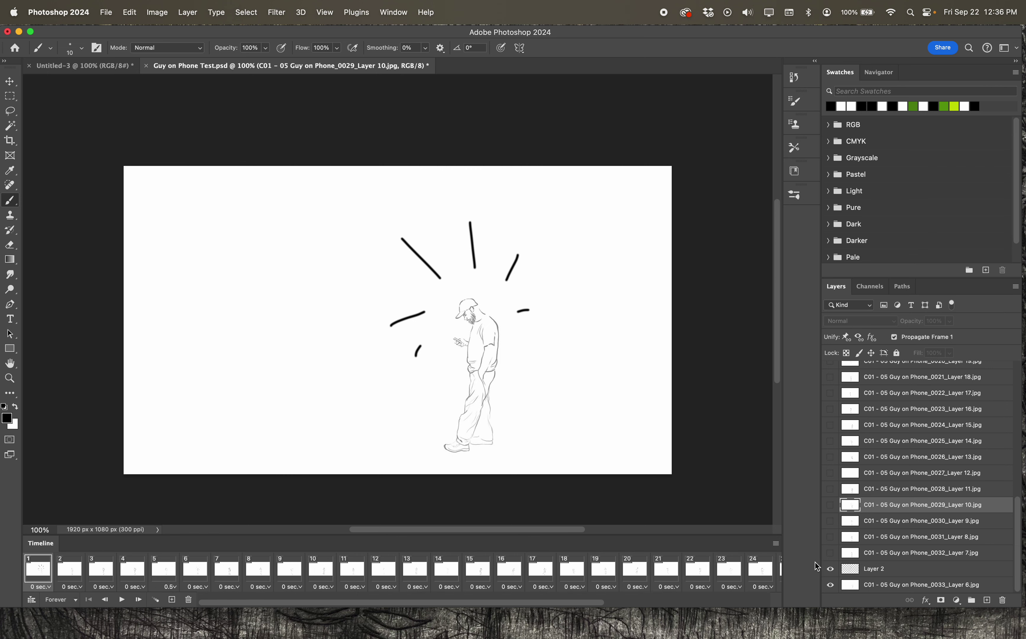
scroll(752, 567, "left", 5)
scroll(616, 466, "right", 3)
scroll(616, 466, "right", 3)
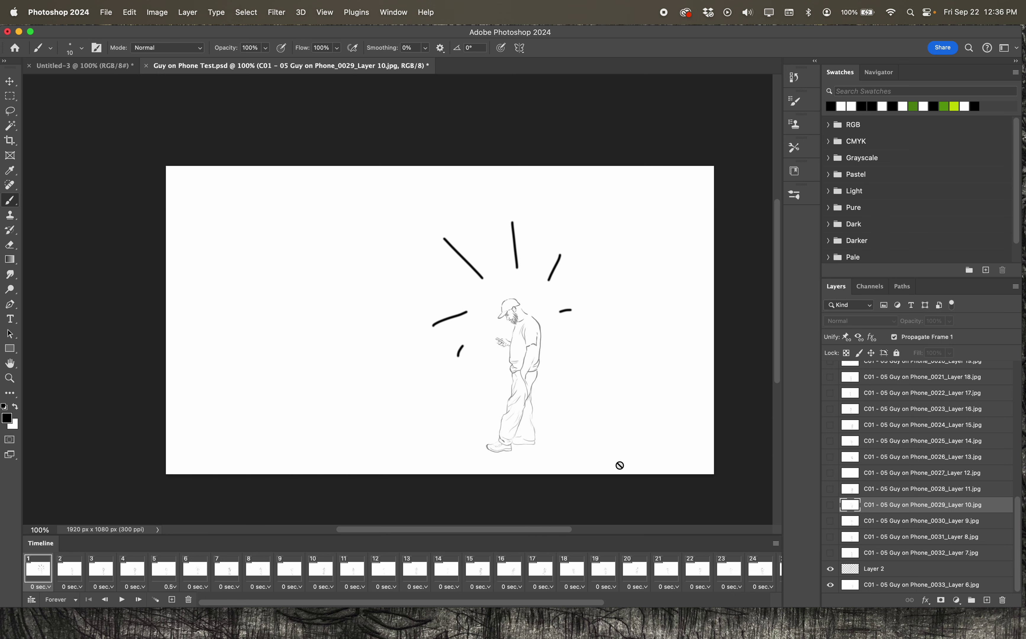
scroll(617, 465, "down", 3)
scroll(619, 464, "right", 1)
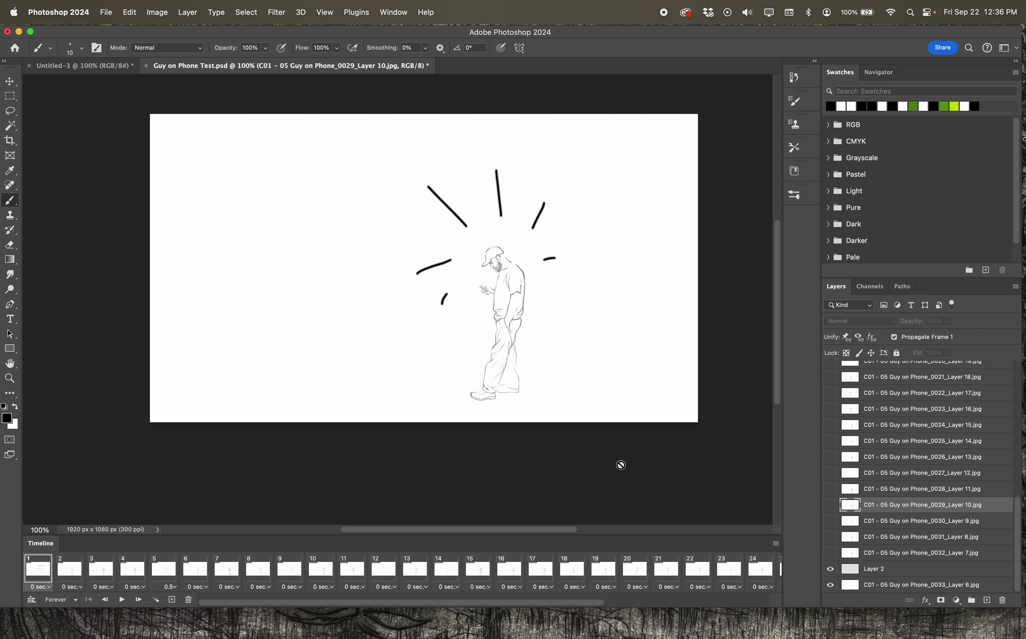
Move Layer 2 with the radiating strokes to the top of the layer stack.
left_click_drag(916, 570, 913, 382)
scroll(894, 456, "down", 10)
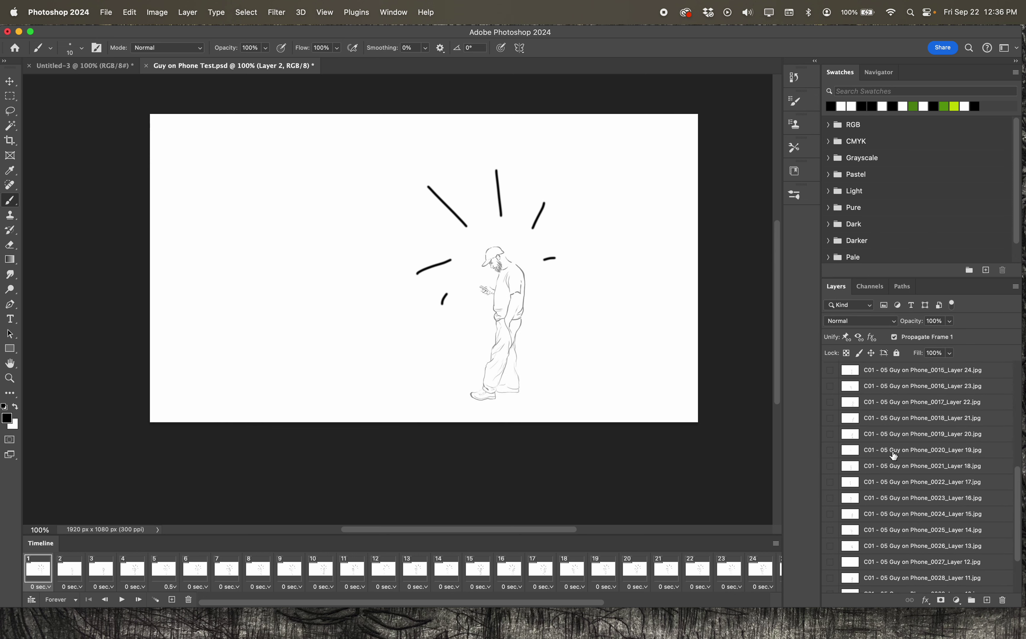
scroll(507, 486, "down", 3)
Check frames 2 to 4 and make Layer 2 visible in frames 3 and 2.
left_click(70, 573)
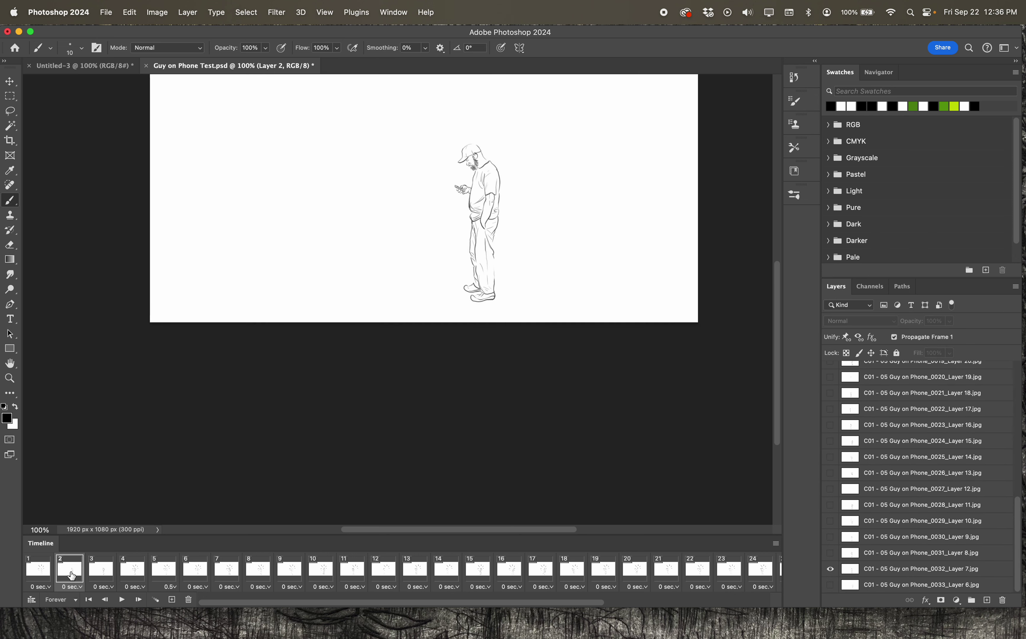
left_click(97, 576)
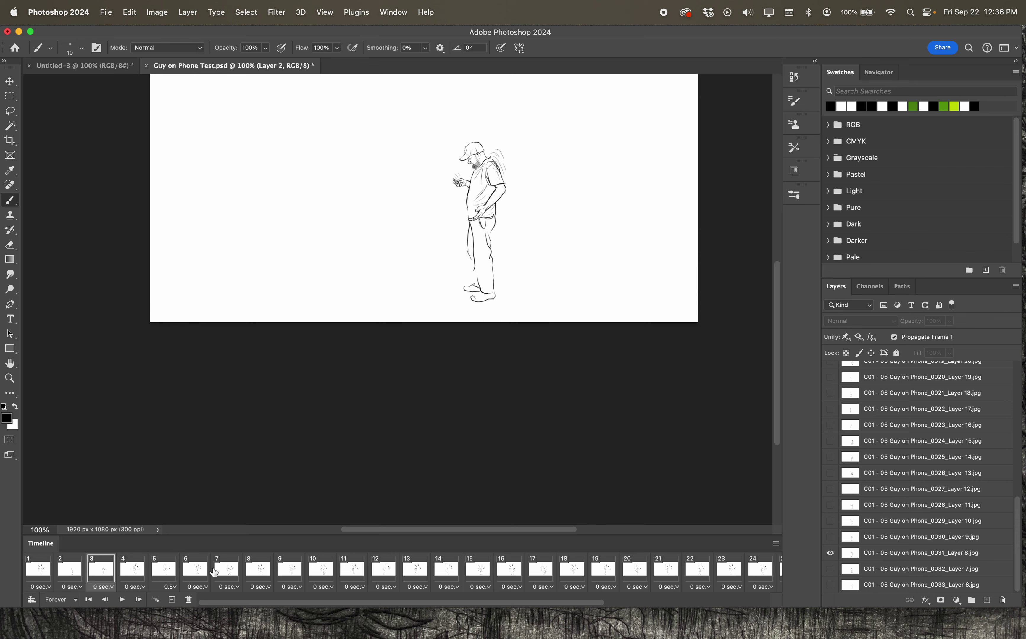
left_click(129, 575)
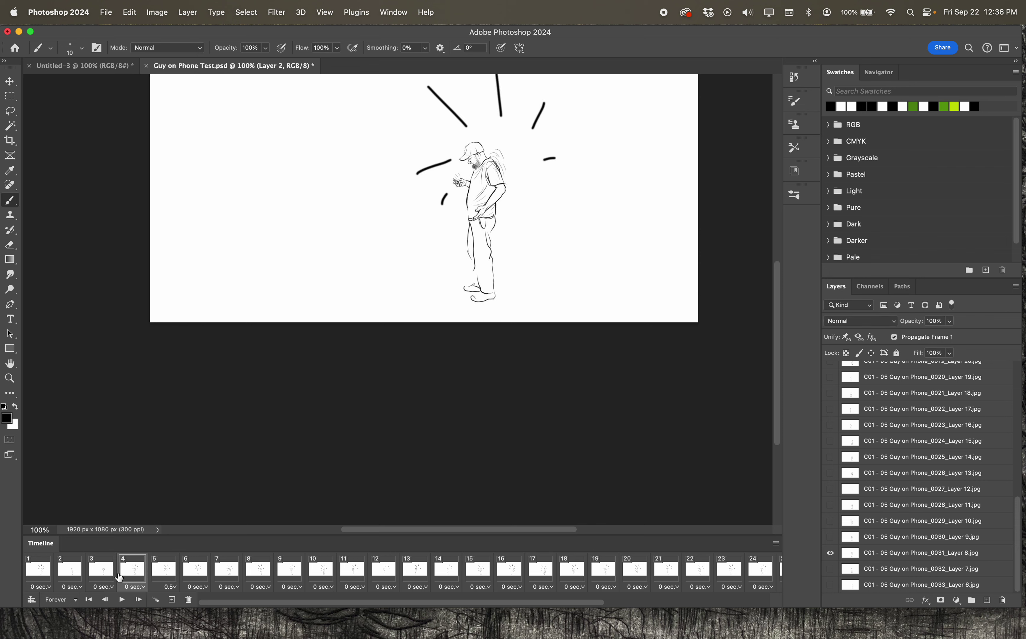
left_click(101, 571)
scroll(921, 529, "up", 10)
left_click(830, 369)
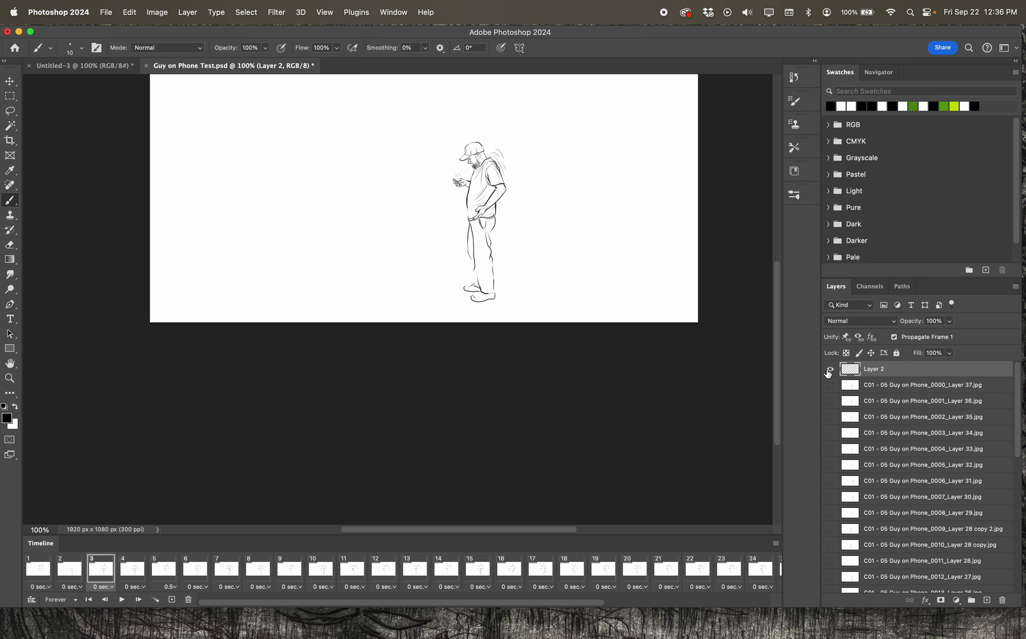
left_click(79, 579)
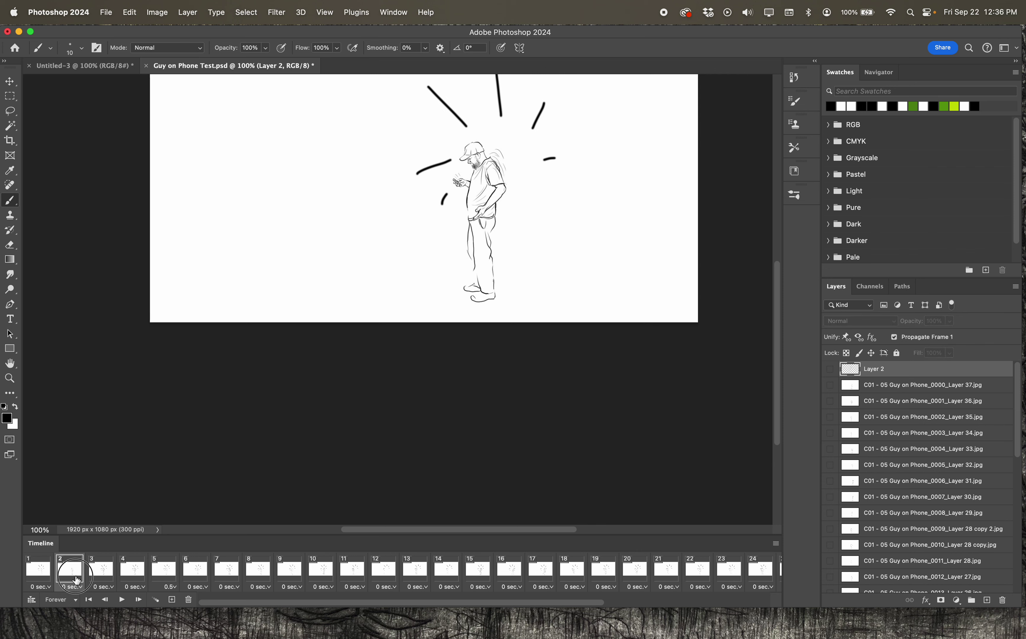
left_click(830, 370)
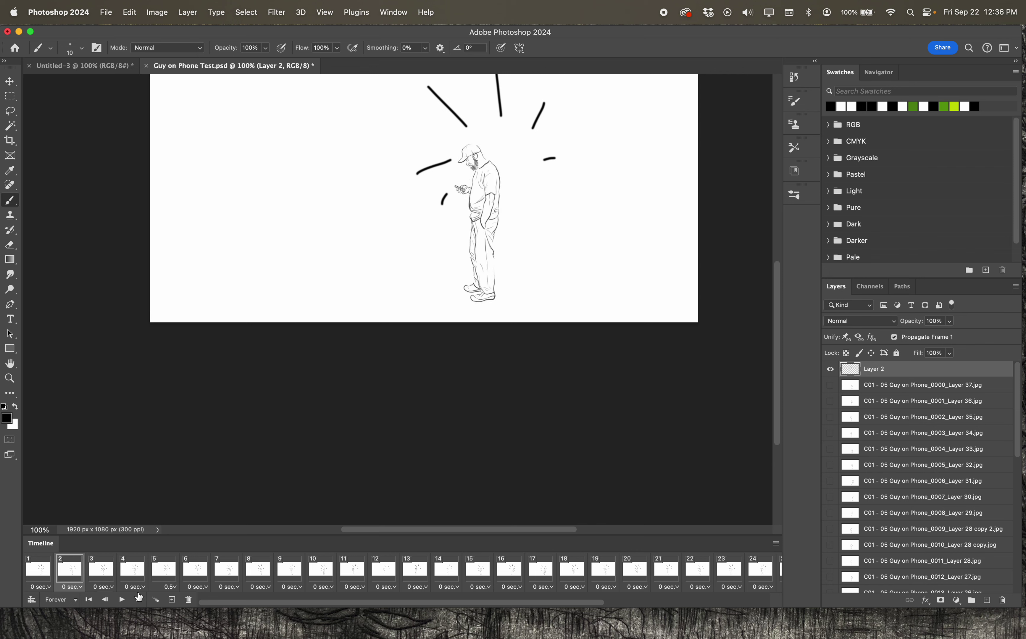
Play the animation, stop it, and hide Layer 2 in frames 12, 13, 14 and 15.
left_click(122, 599)
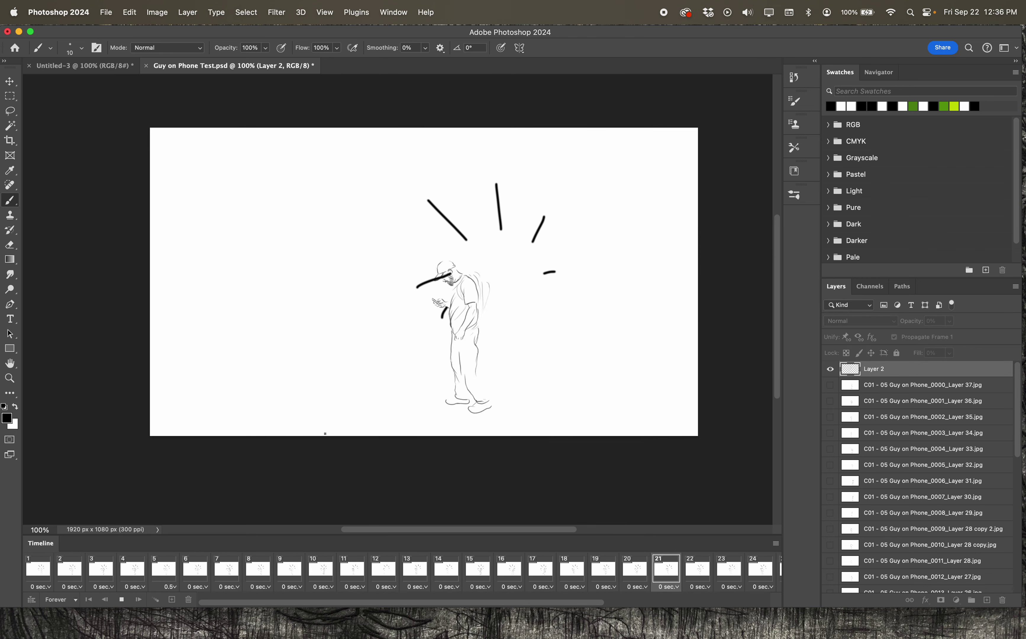
left_click(289, 573)
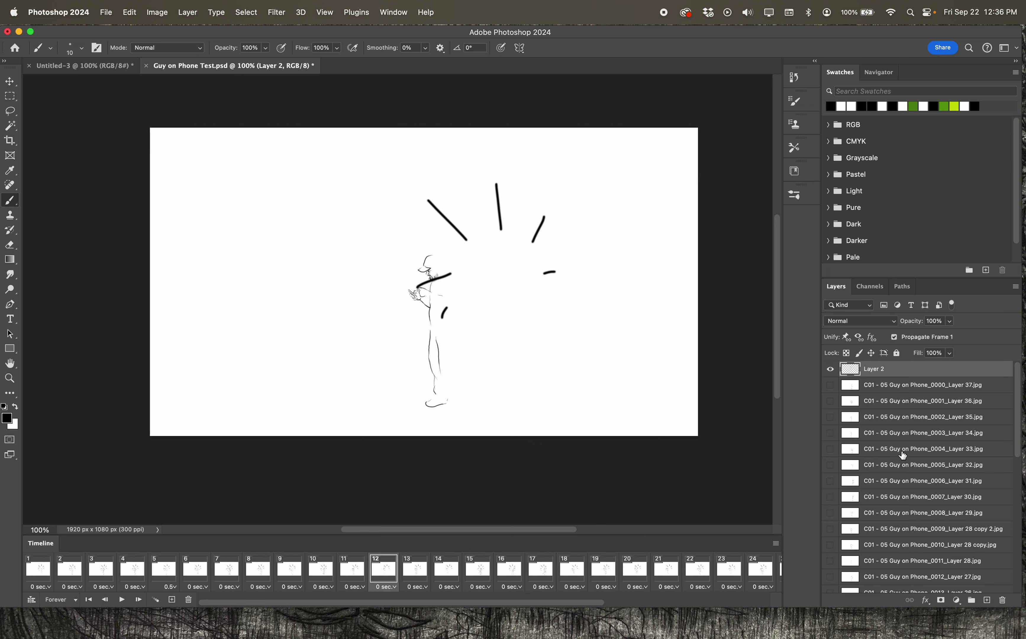
left_click(830, 370)
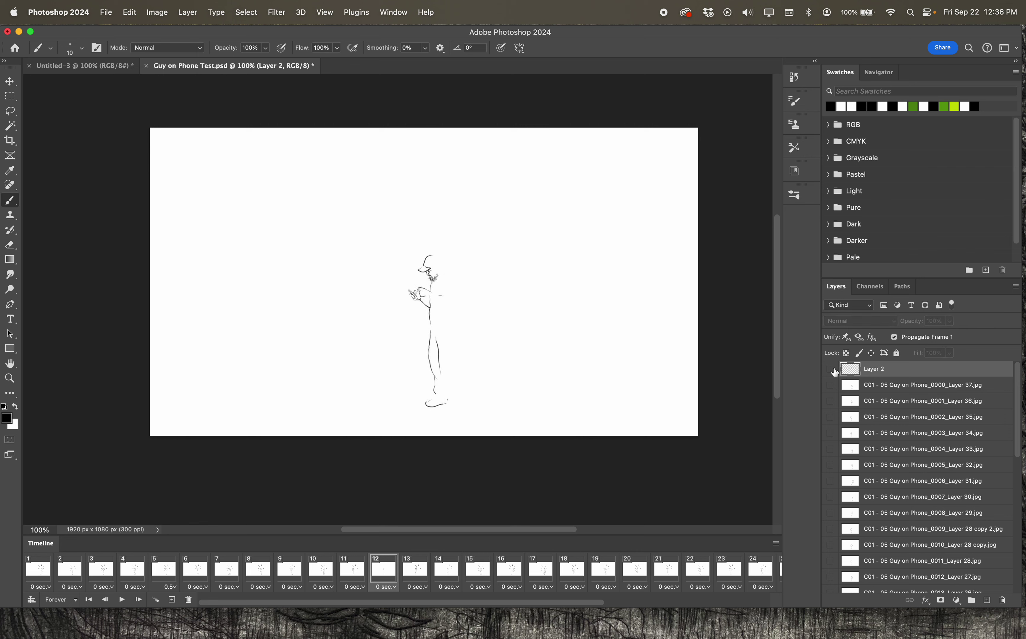
left_click(416, 571)
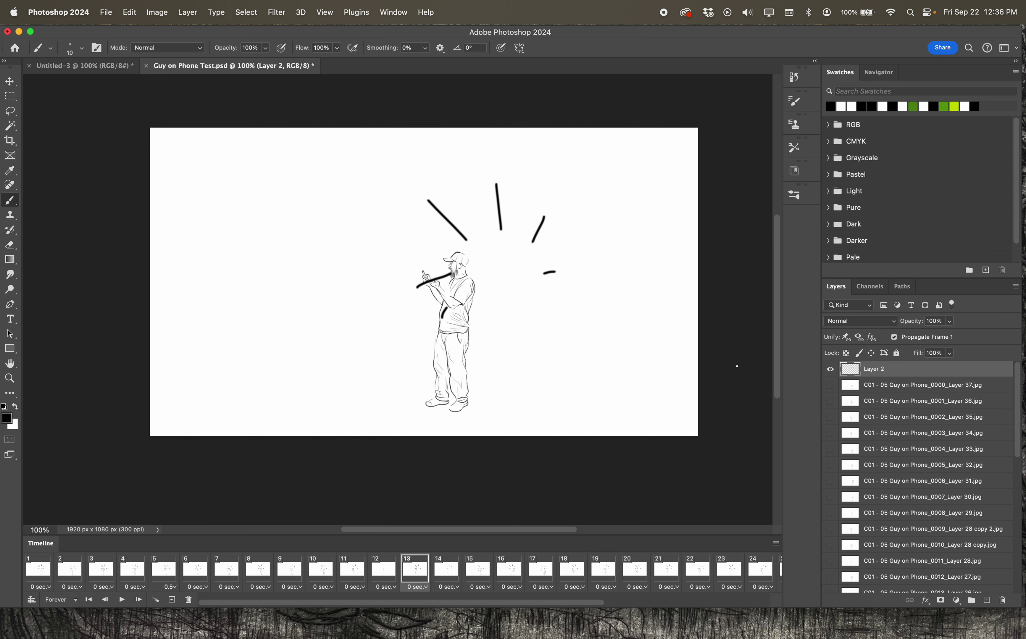
left_click(831, 369)
left_click(447, 571)
left_click(831, 369)
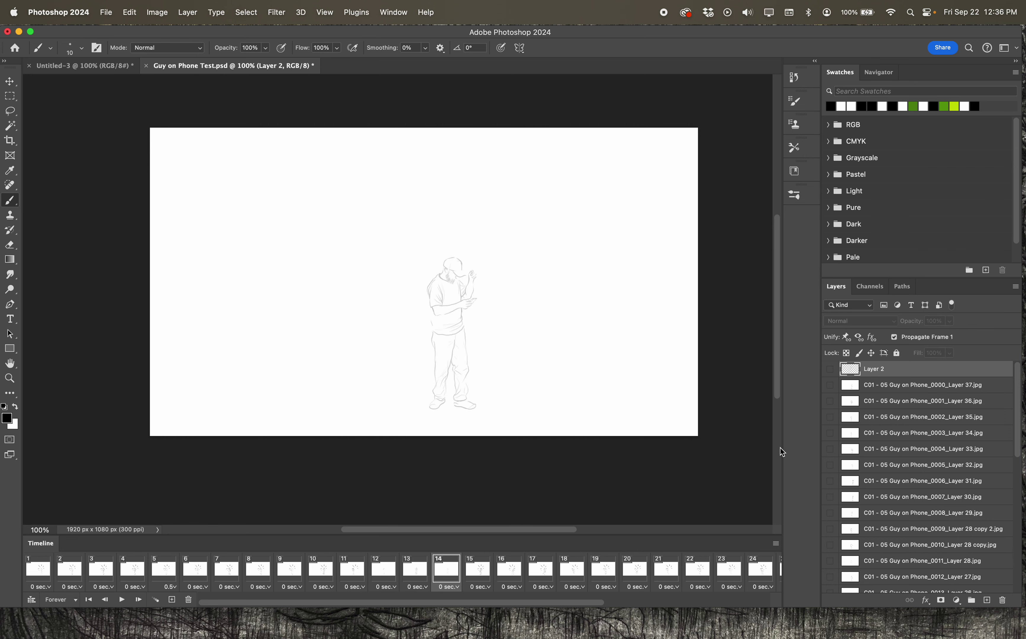
left_click(479, 575)
left_click(830, 370)
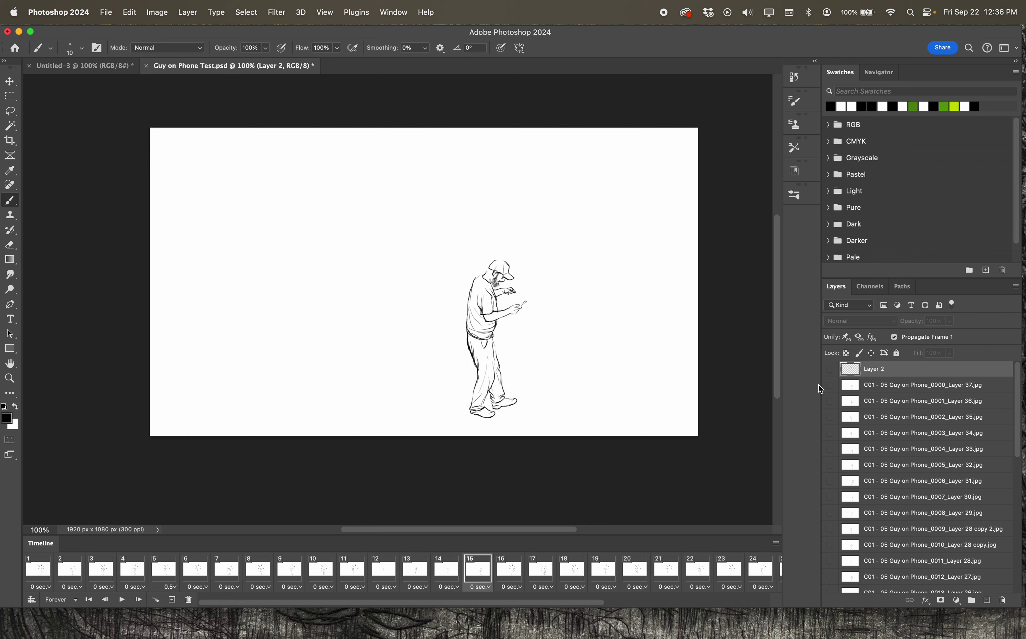
Hide Layer 2 in alternate frames 30, 32 and 34, and play the animation back to preview the flicker.
key("space")
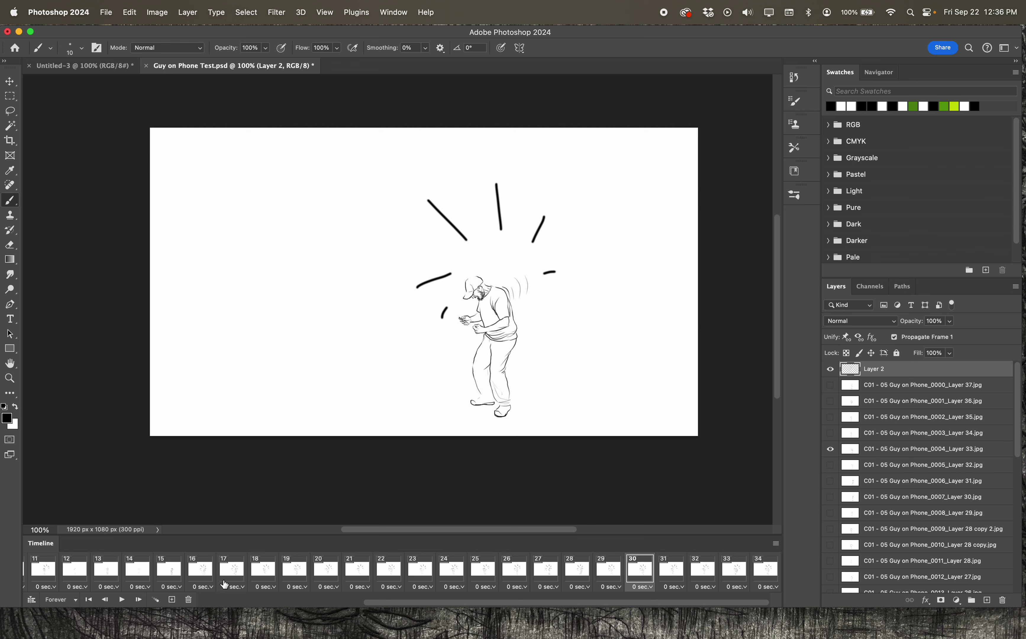
left_click(829, 370)
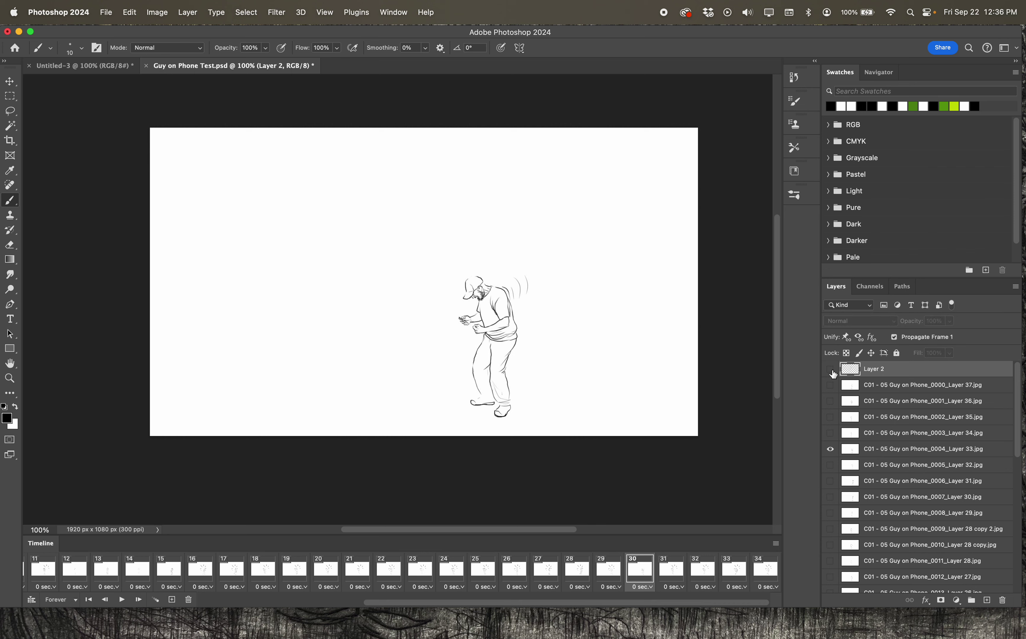
left_click(675, 574)
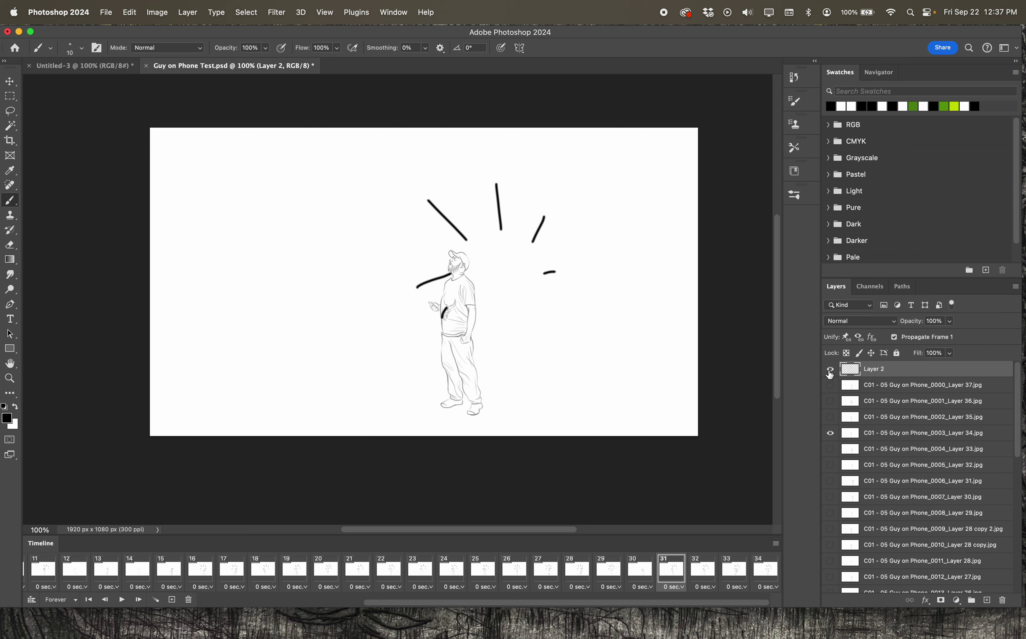
left_click(639, 571)
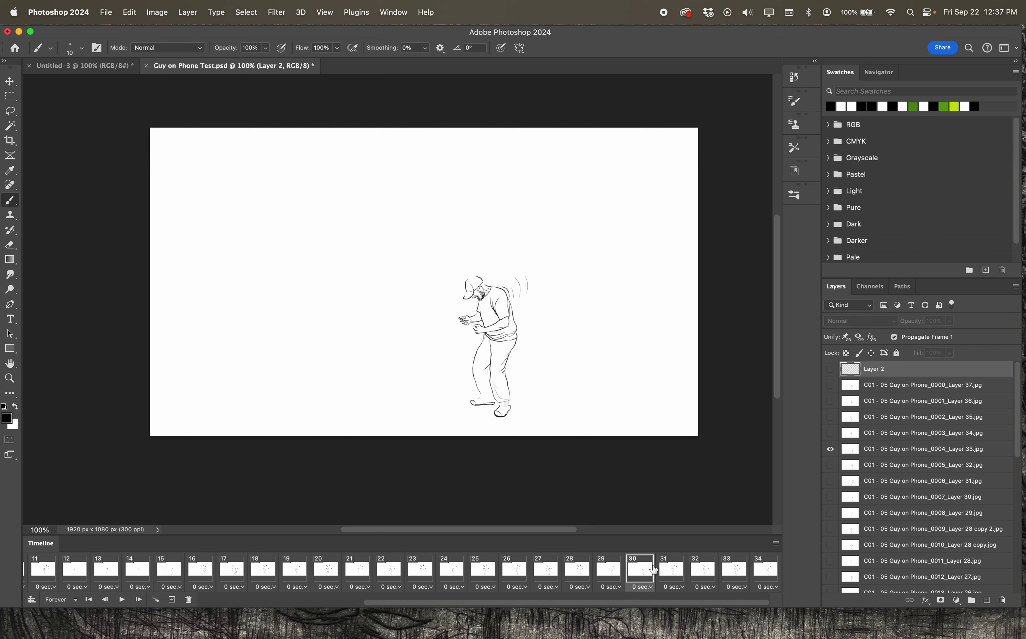
left_click(676, 570)
left_click(705, 569)
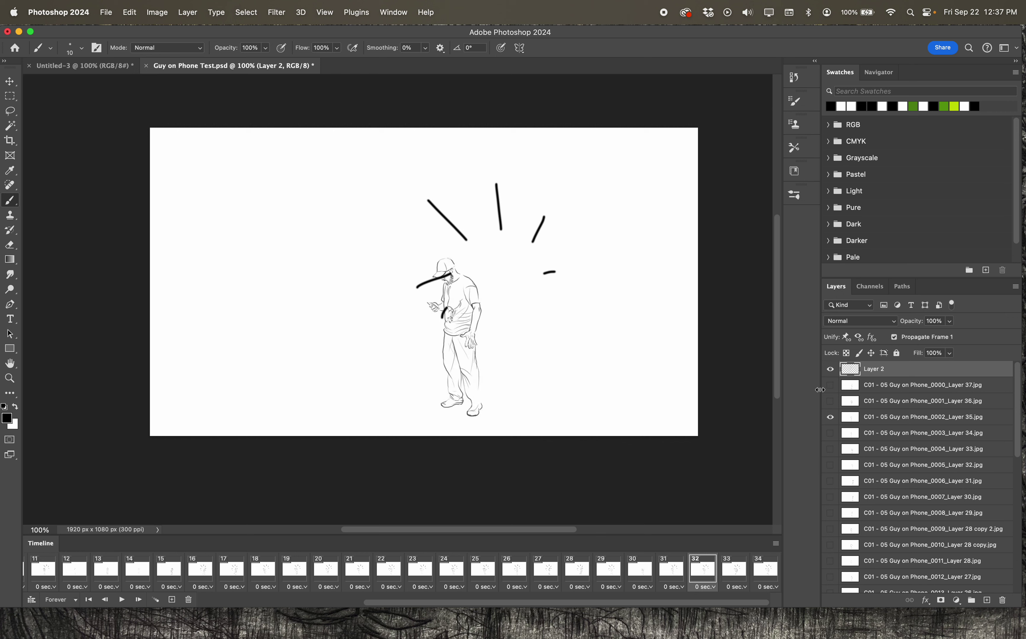
left_click(831, 371)
left_click(742, 576)
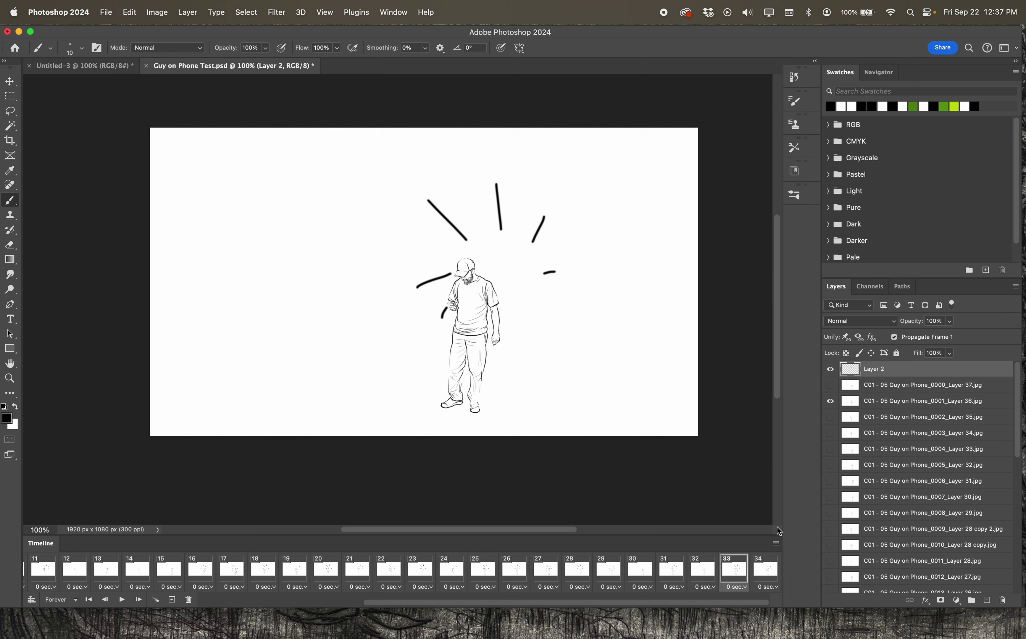
left_click(766, 568)
left_click(830, 369)
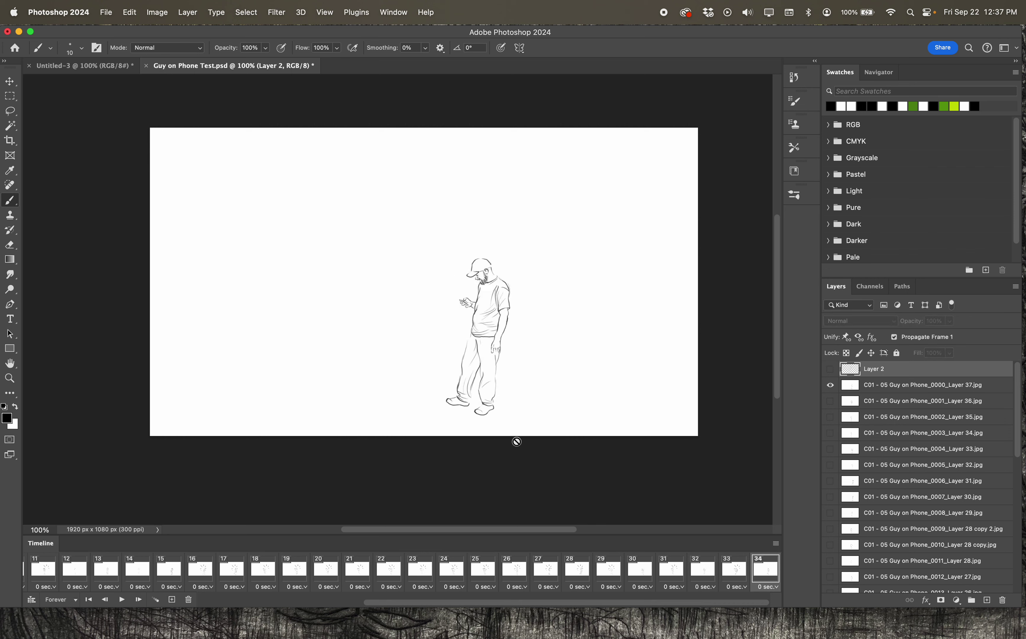
key("space")
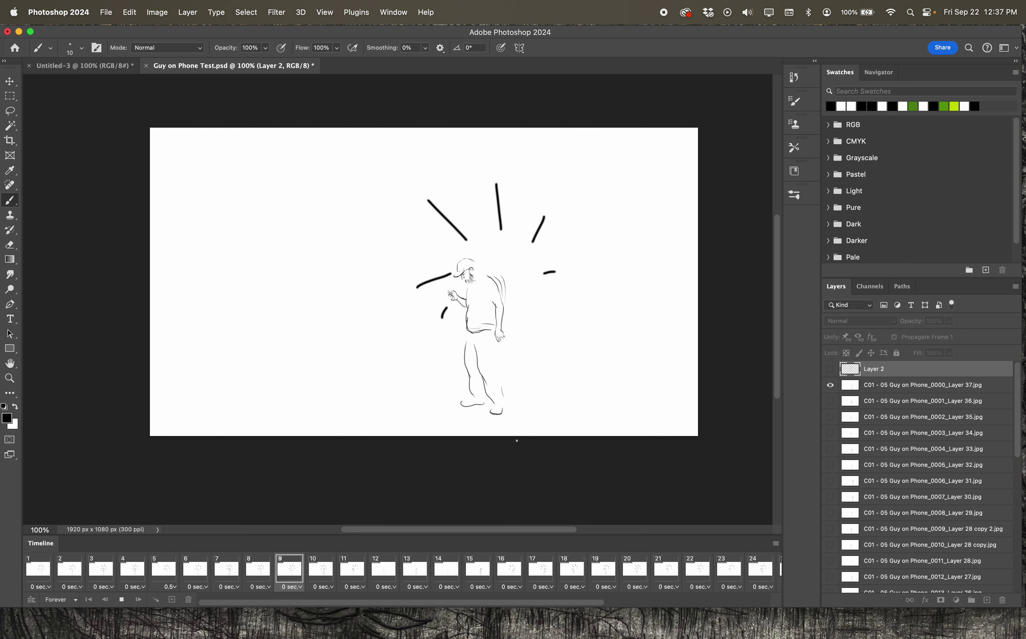
key("space")
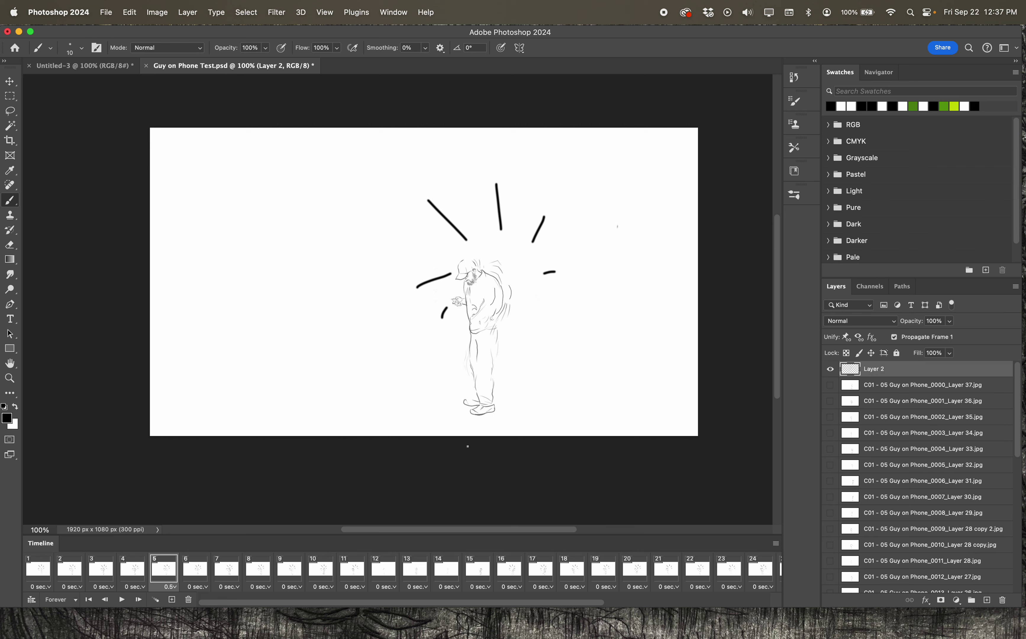
Examine which layers are visible in frames 3, 4 and 15 throughout the full layer stack.
left_click(109, 573)
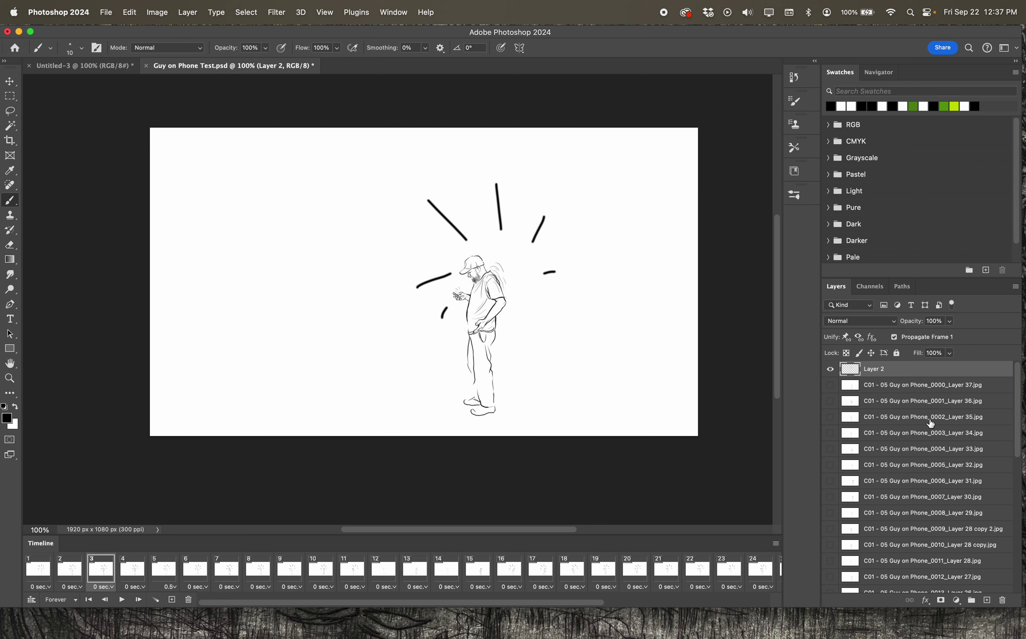
scroll(949, 555, "down", 3)
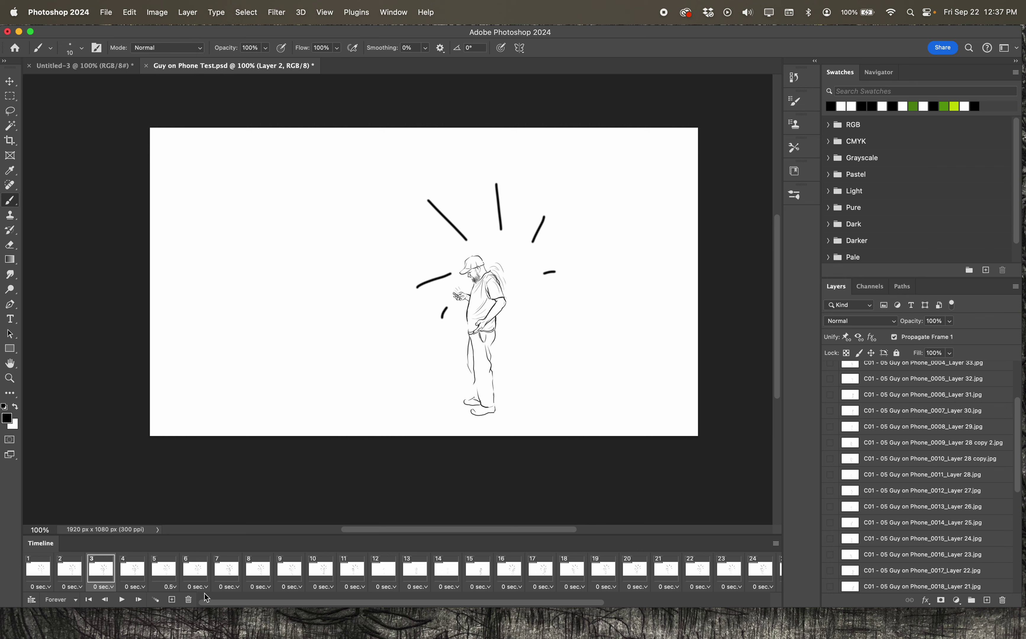
left_click(140, 575)
scroll(947, 464, "up", 3)
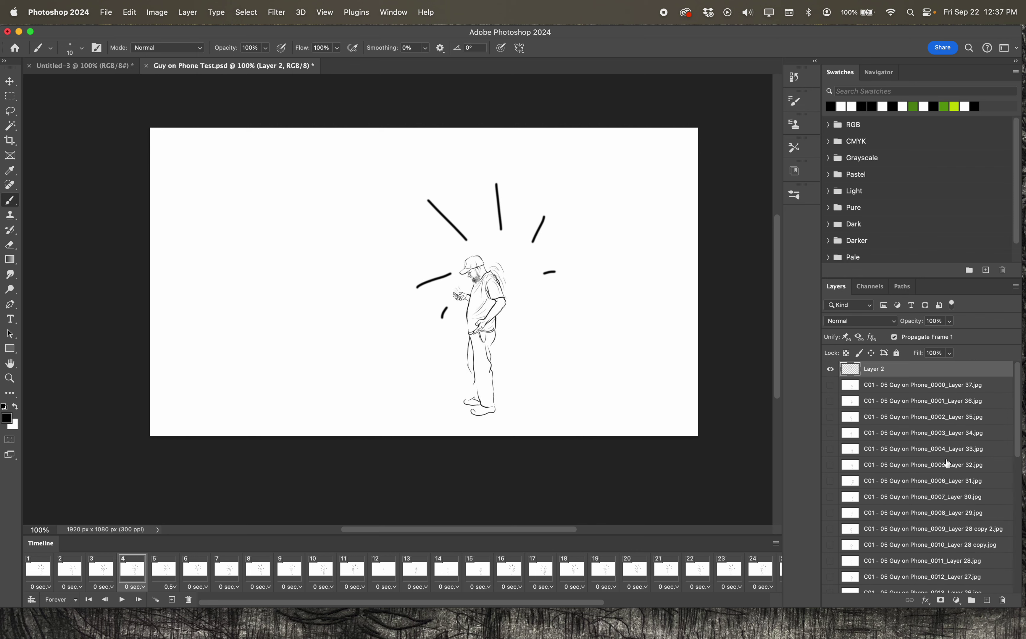
scroll(947, 464, "down", 10)
scroll(946, 464, "up", 10)
scroll(946, 464, "down", 8)
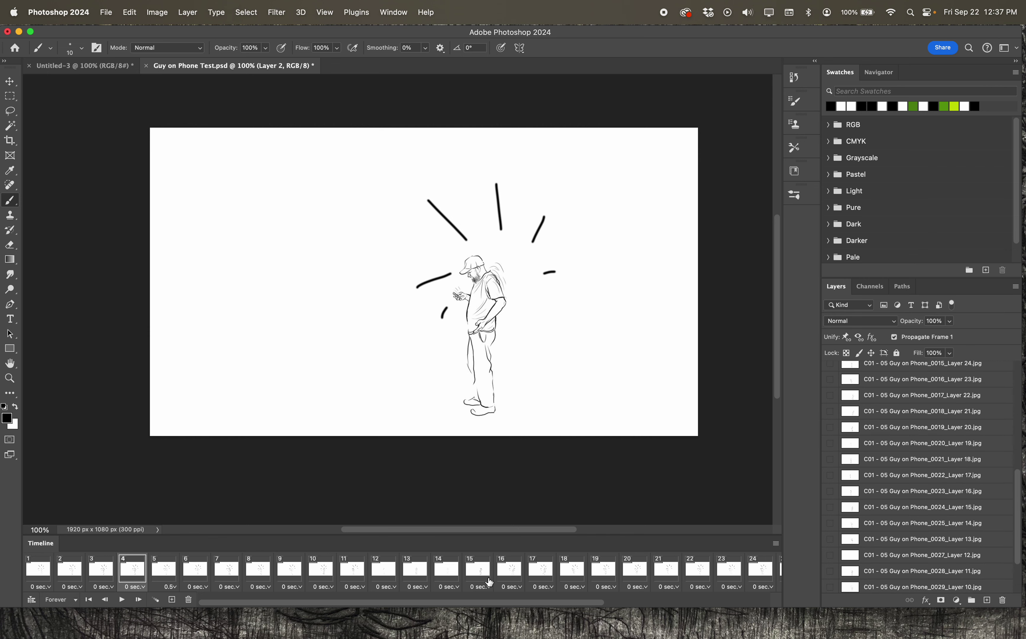
left_click(477, 575)
scroll(888, 428, "down", 2)
scroll(888, 428, "up", 10)
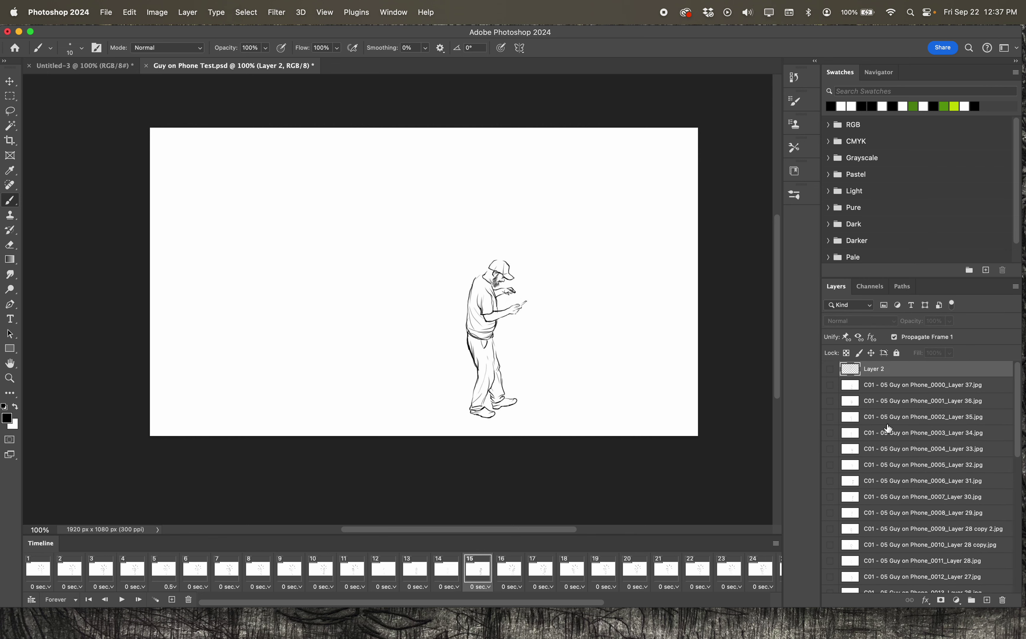
scroll(888, 428, "down", 10)
scroll(888, 428, "up", 10)
scroll(888, 429, "down", 10)
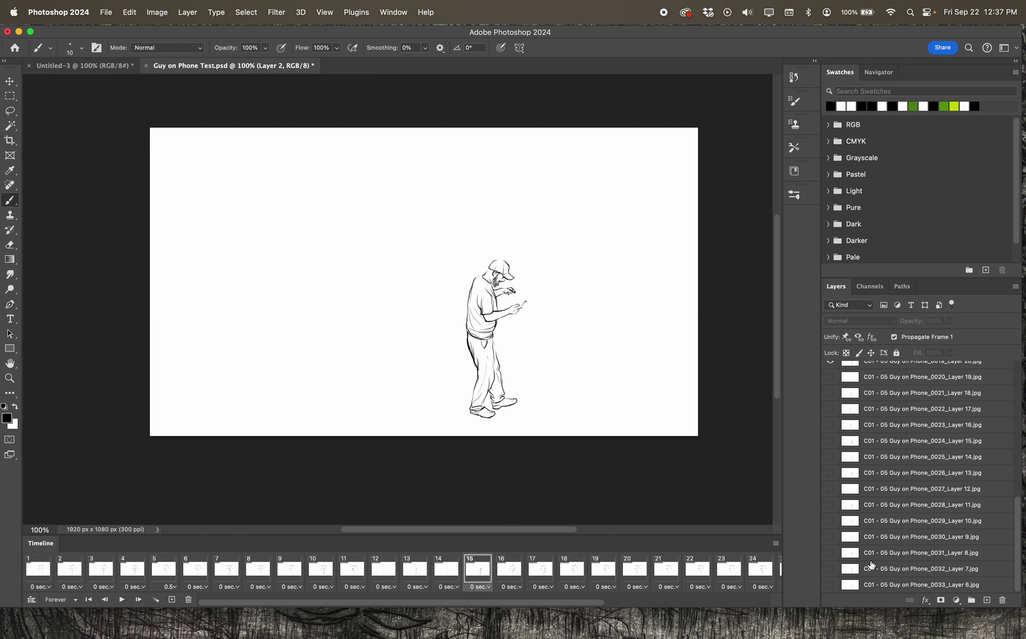
scroll(871, 565, "up", 10)
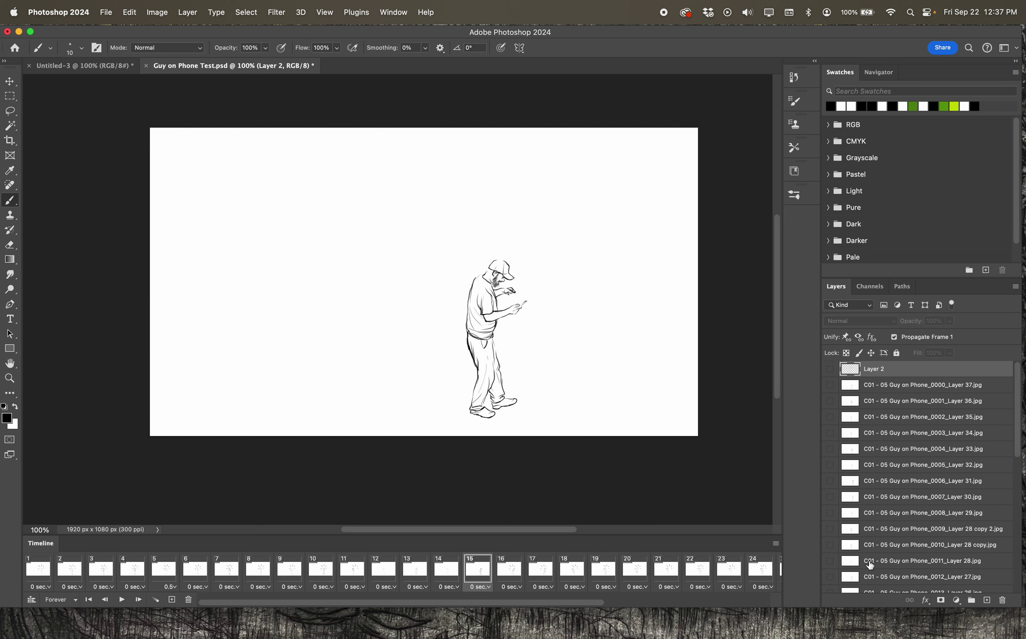